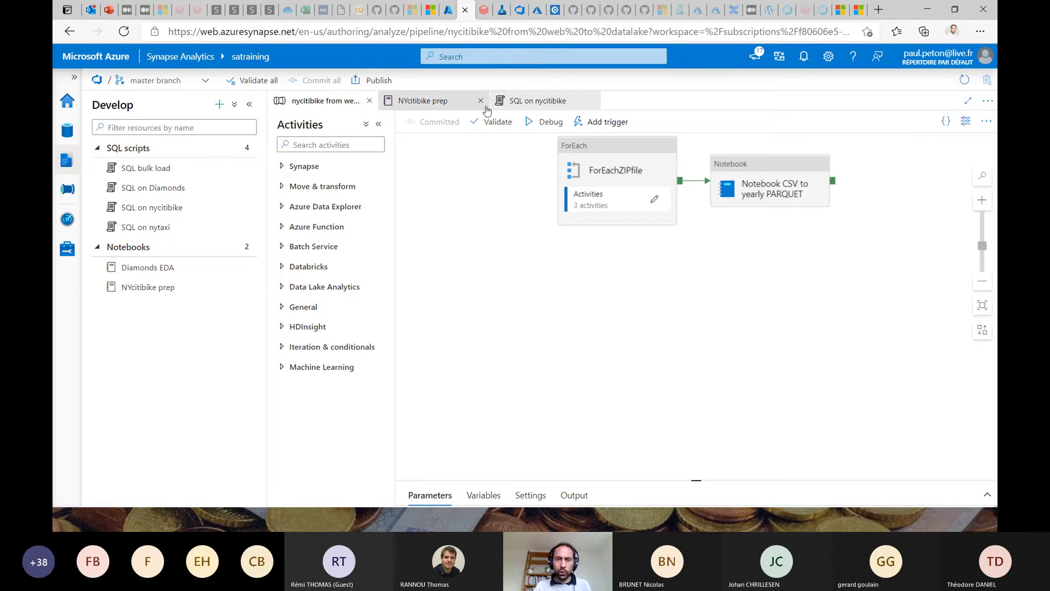
- View the SQL on nycitibike script, then return to the nycitibike from web to datalake pipeline
click(544, 104)
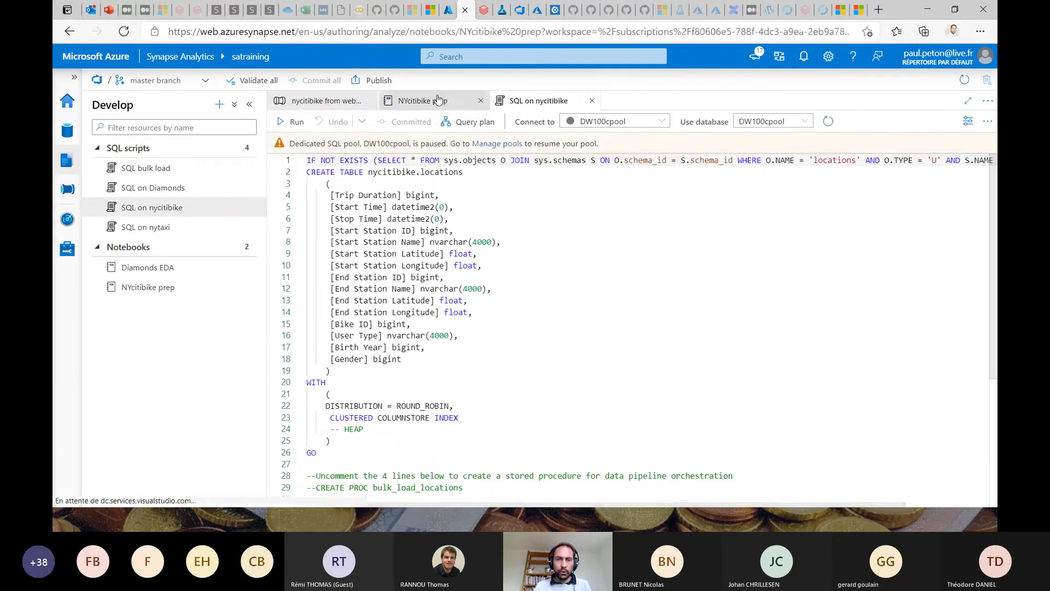
click(408, 100)
click(372, 102)
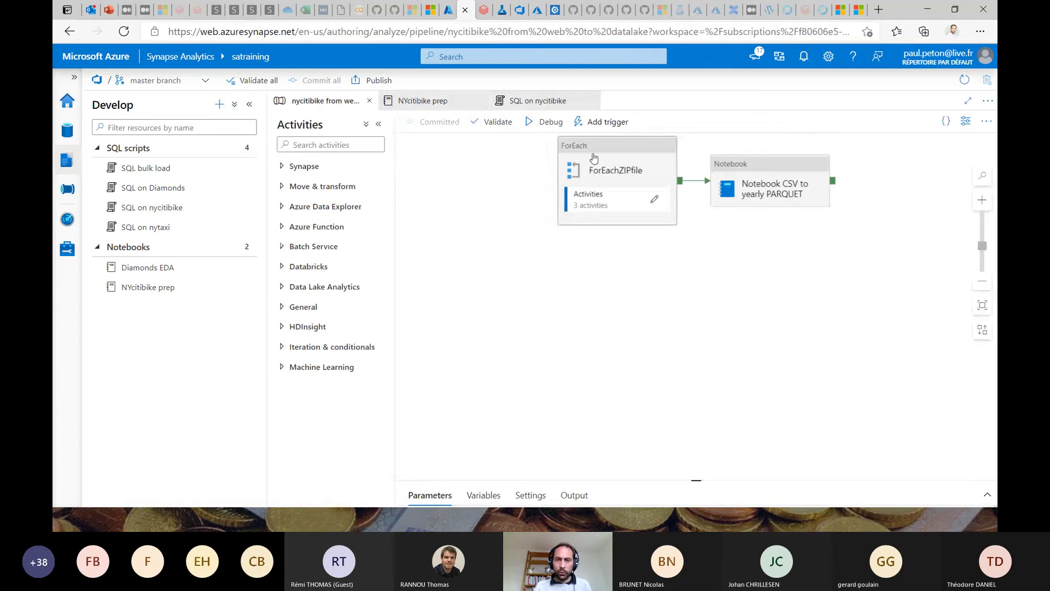
- Inspect the Notebook CSV to yearly PARQUET activity in the pipeline and the available Synapse activity types
click(527, 173)
click(688, 178)
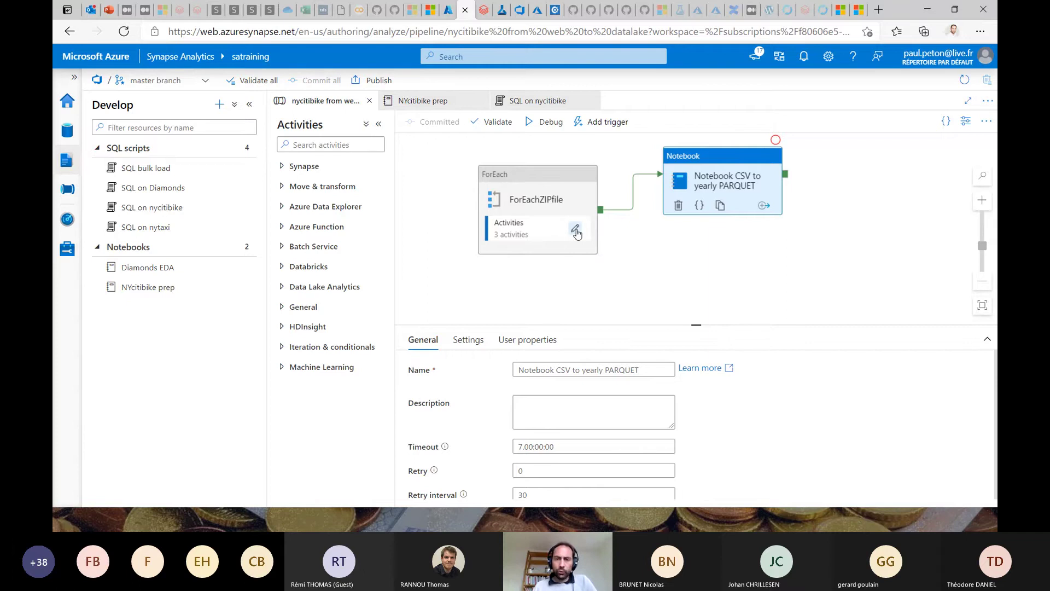
click(284, 167)
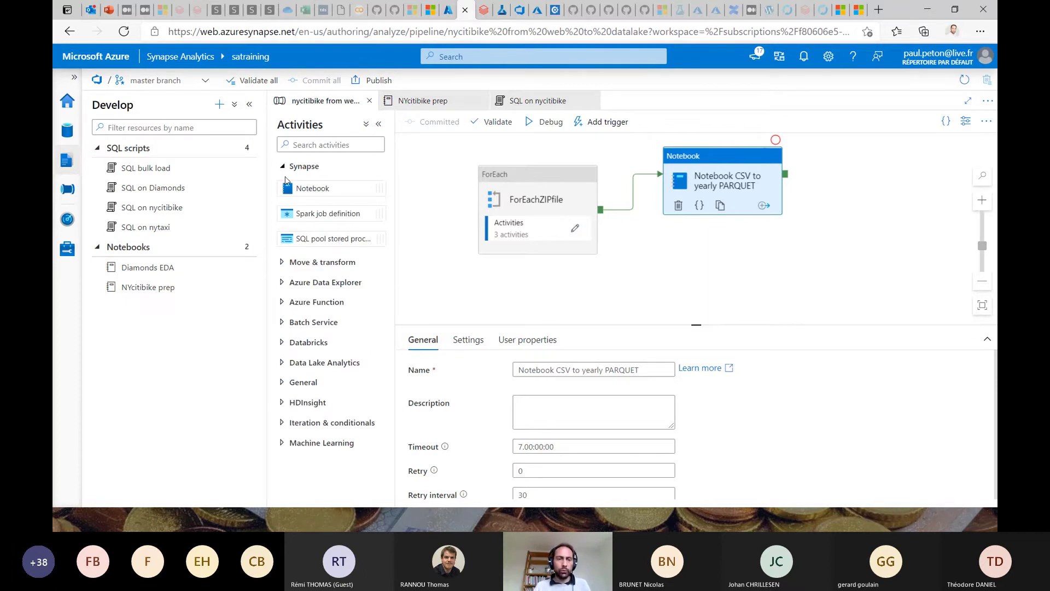
click(283, 166)
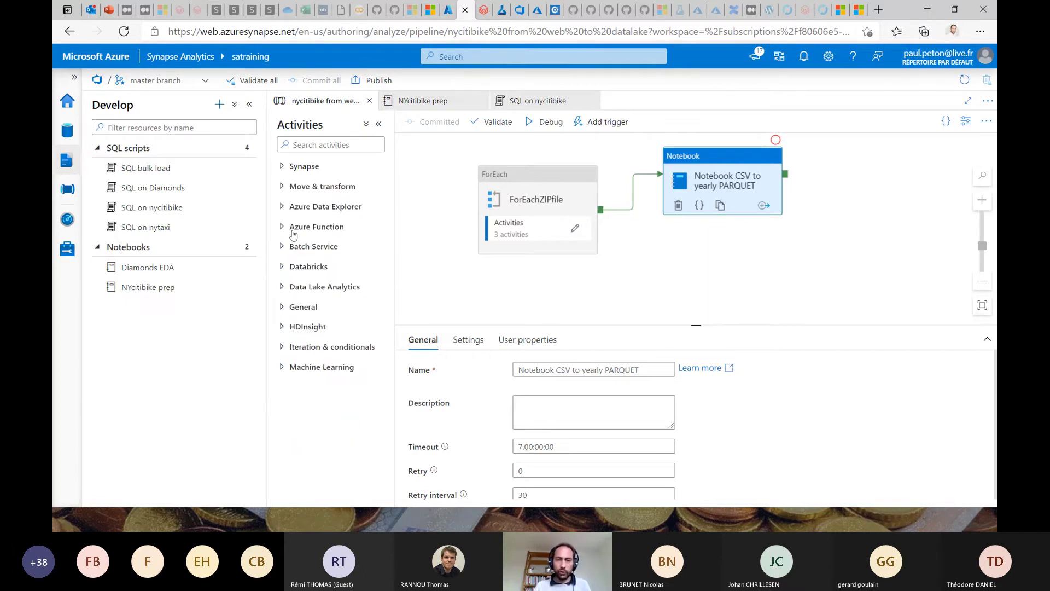
- Open the activities inside the ForEachZIPfile loop and inspect its three copy data activities one after another
click(573, 233)
click(522, 218)
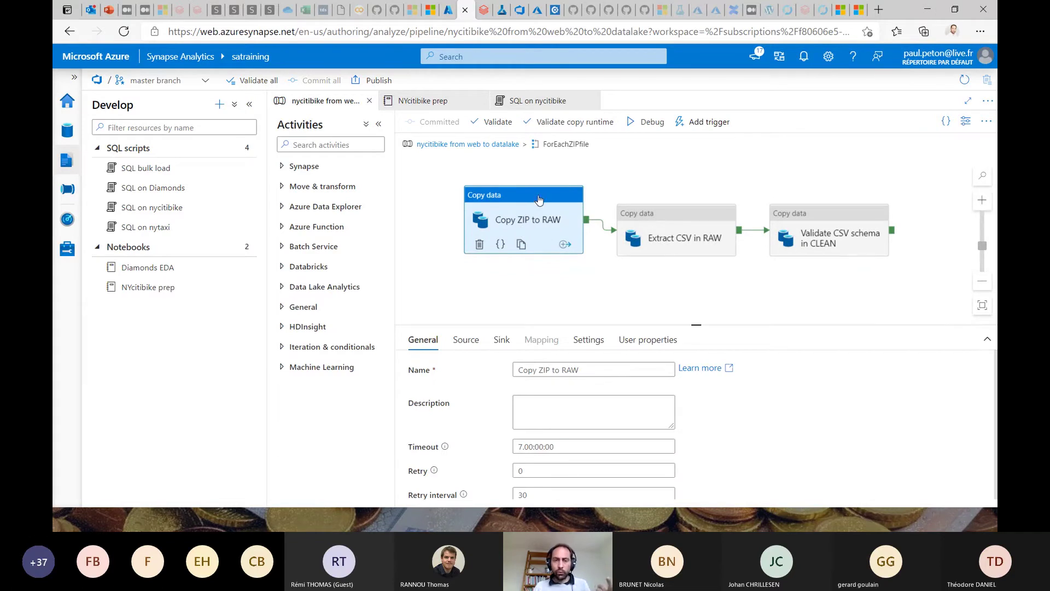
click(656, 218)
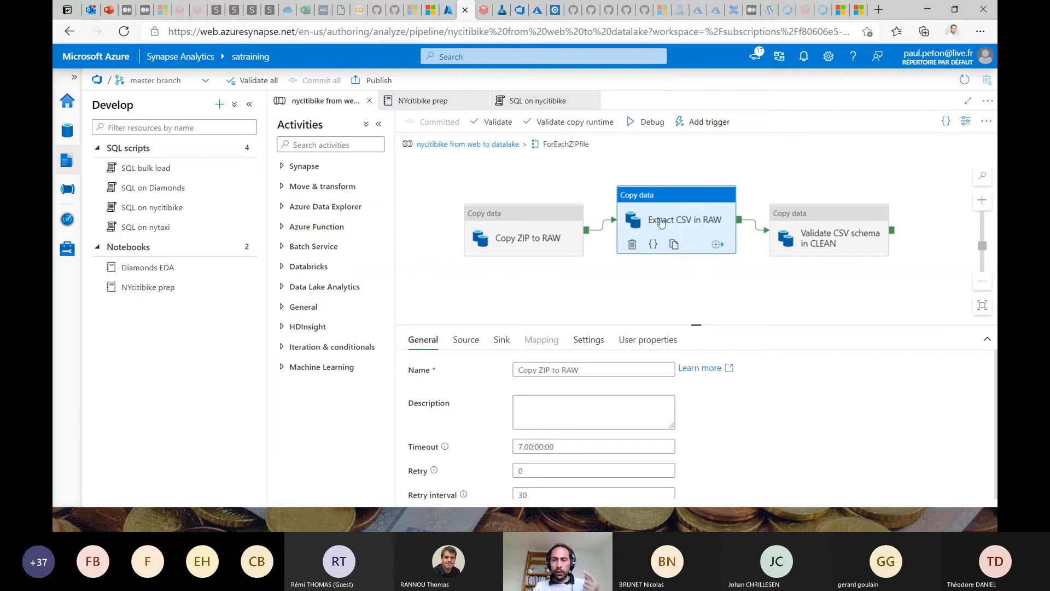
click(801, 218)
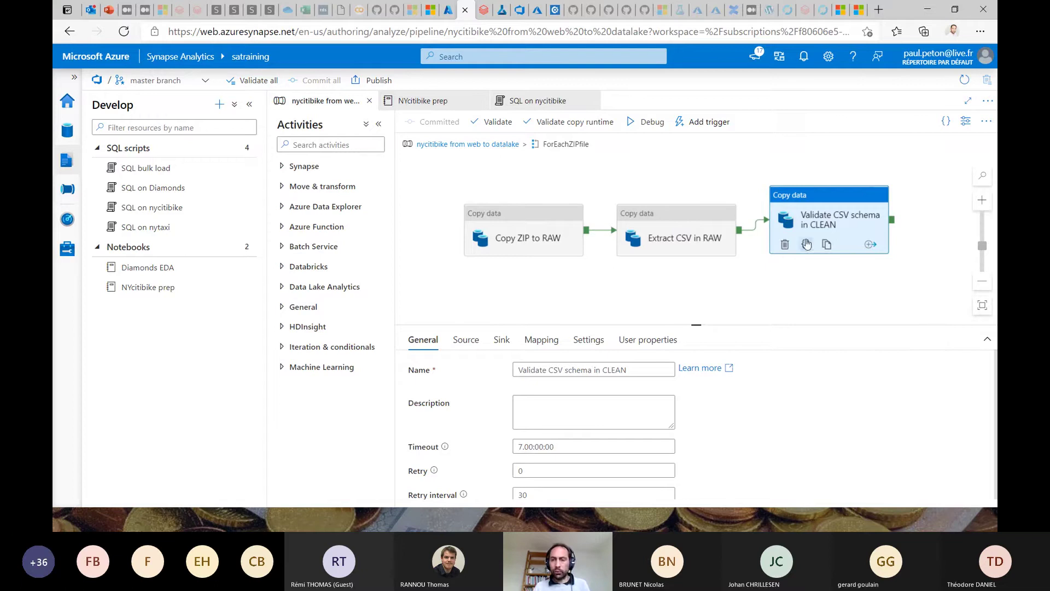
- Examine the sink settings of the Validate CSV schema in CLEAN activity and compare with the Extract CSV in RAW activity
click(502, 341)
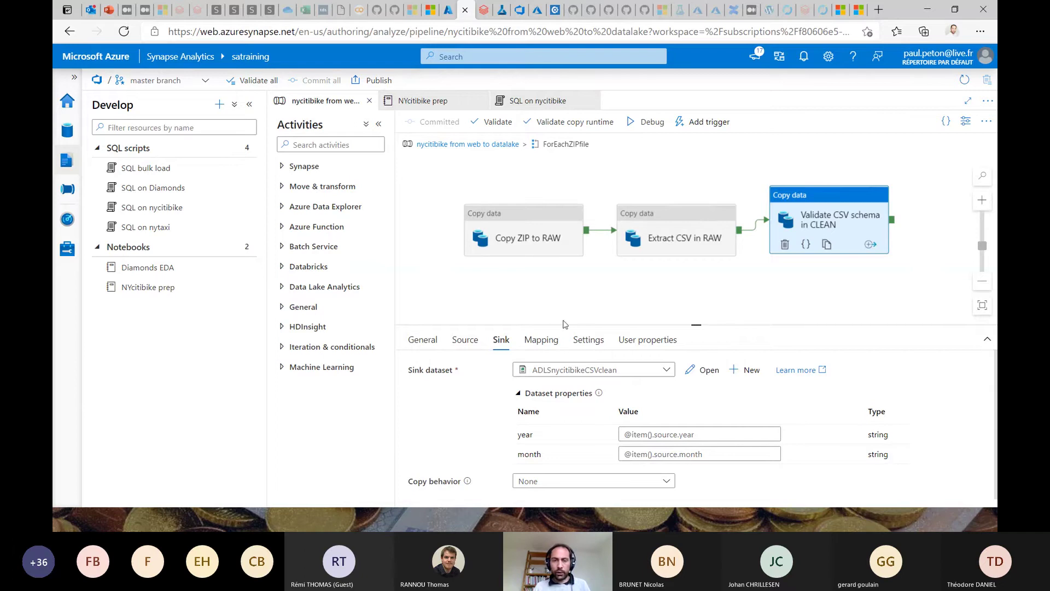
click(676, 215)
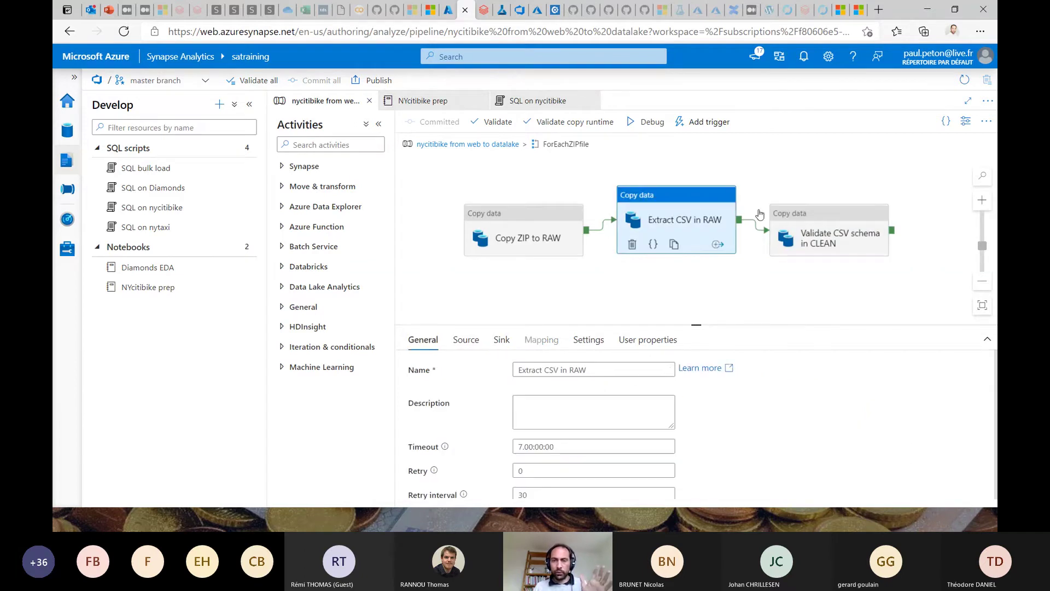
click(782, 235)
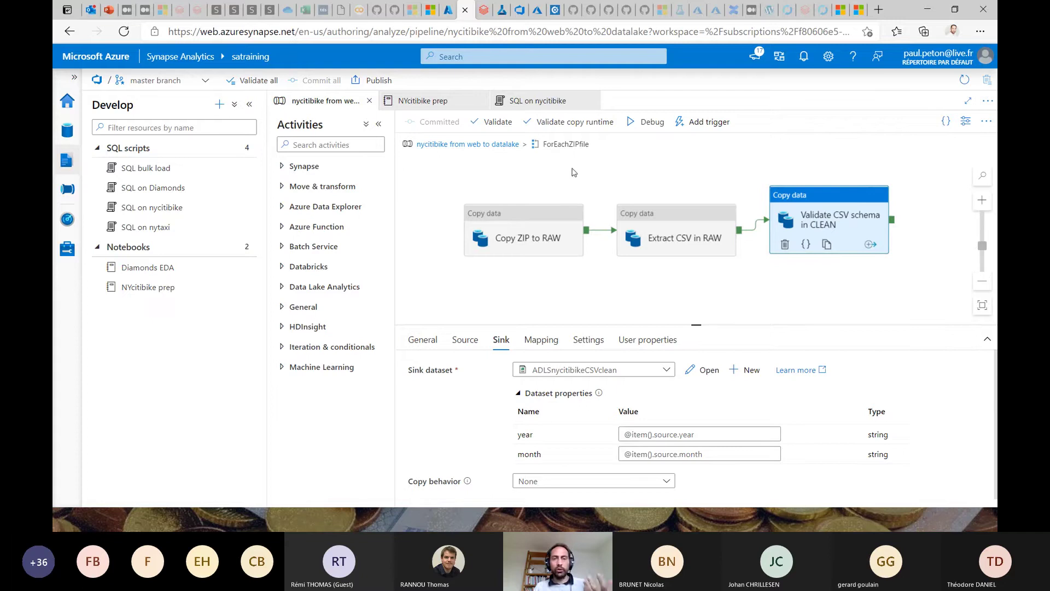
- Review the NYcitibike prep notebook from the schema definition down to the write_yearly_delta function
click(431, 104)
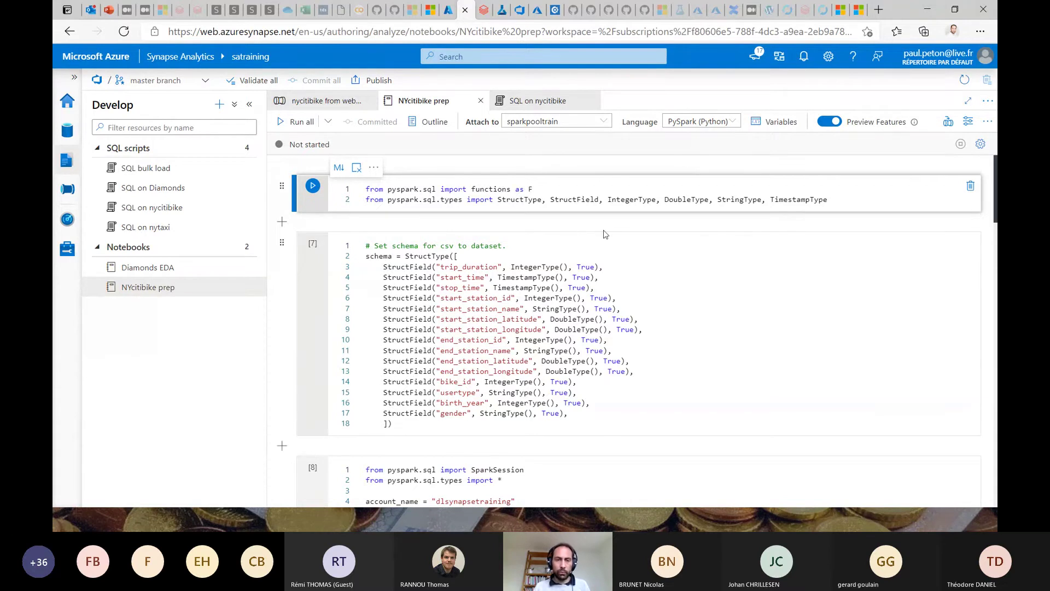
scroll(557, 305, down, 3)
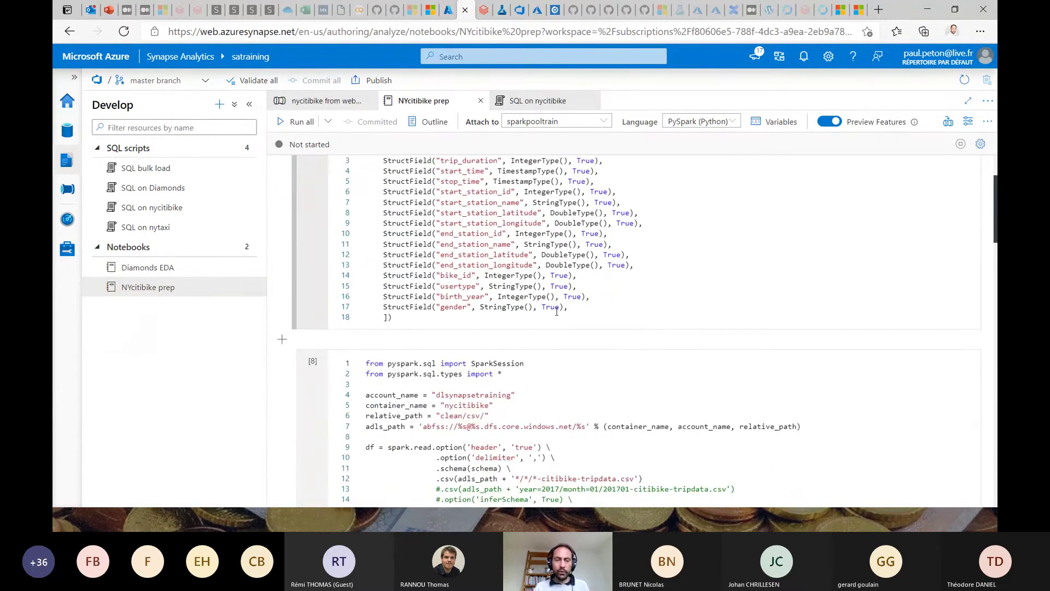
scroll(556, 311, down, 4)
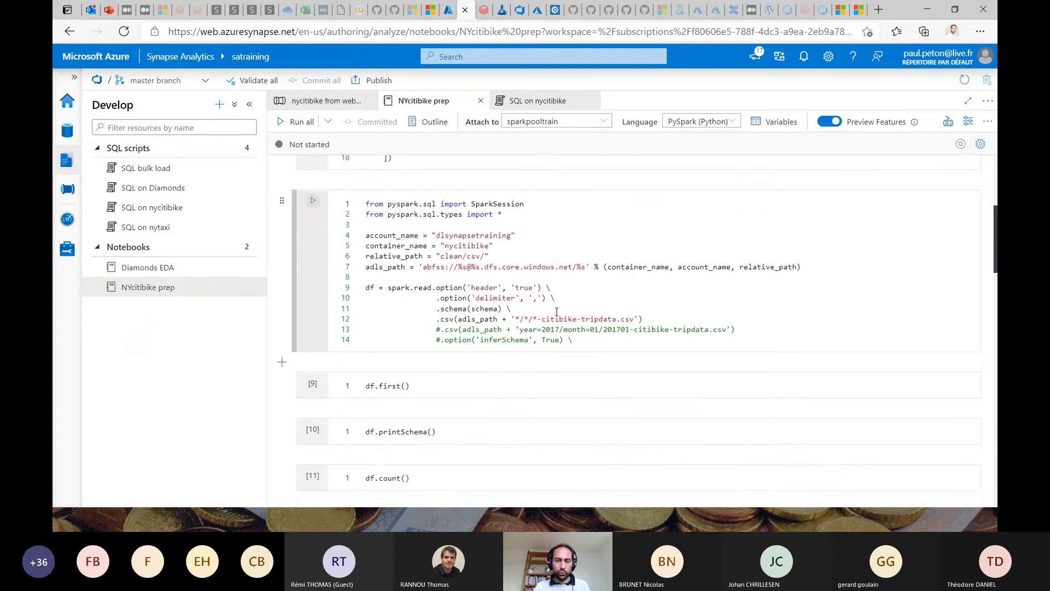
scroll(556, 314, down, 1)
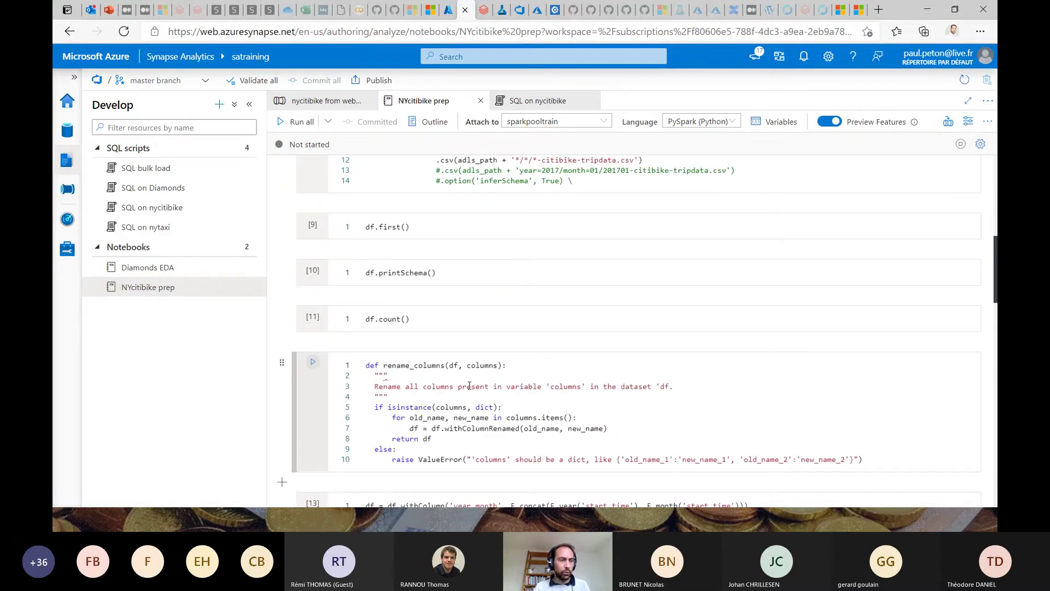
scroll(474, 384, down, 15)
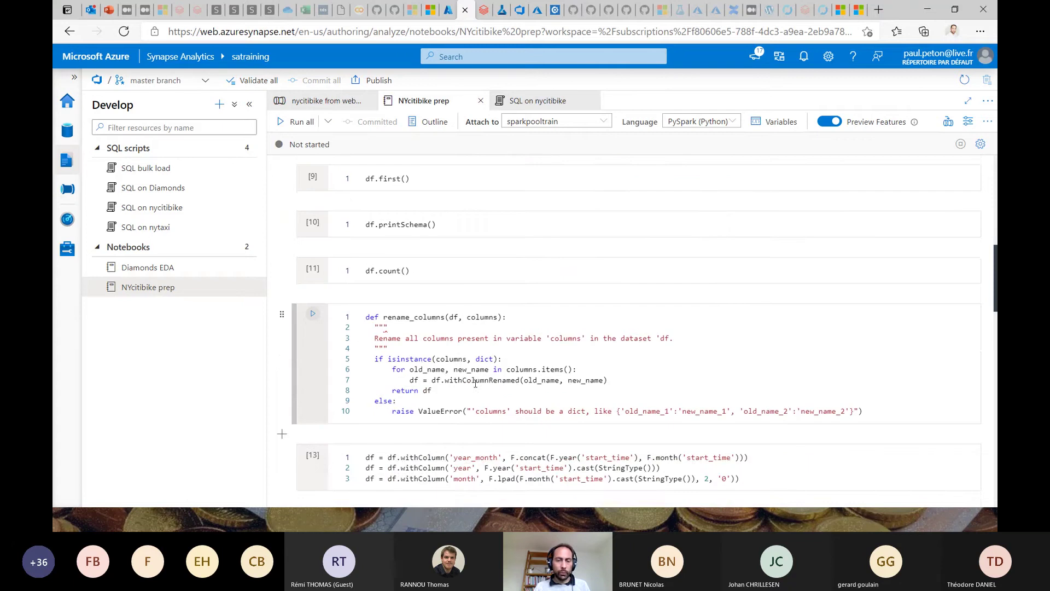
scroll(478, 378, down, 5)
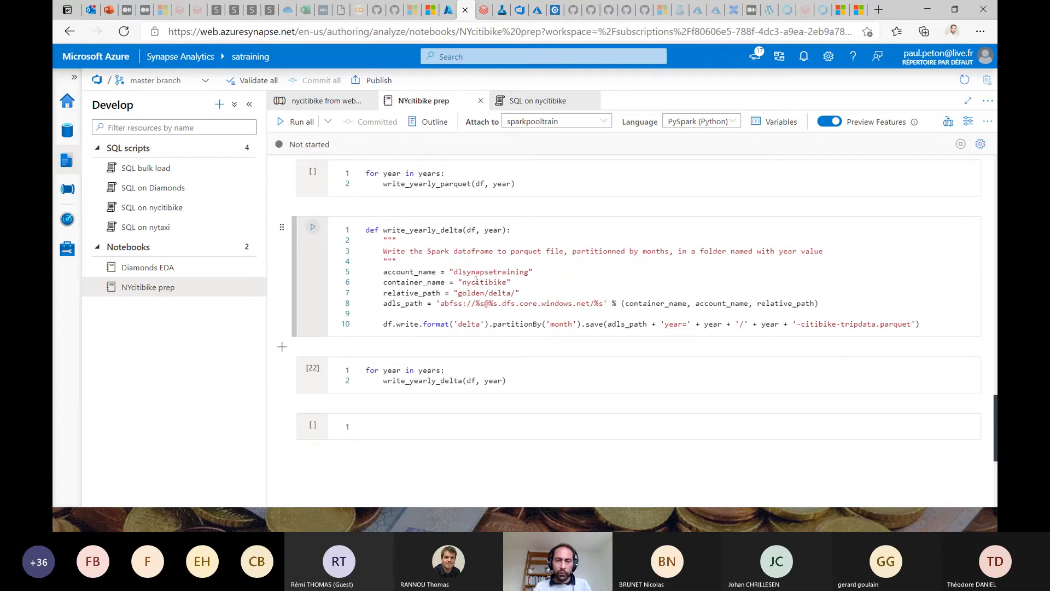
- Highlight the df.write.format('delta') call in the write_yearly_delta function
drag(381, 325, 482, 324)
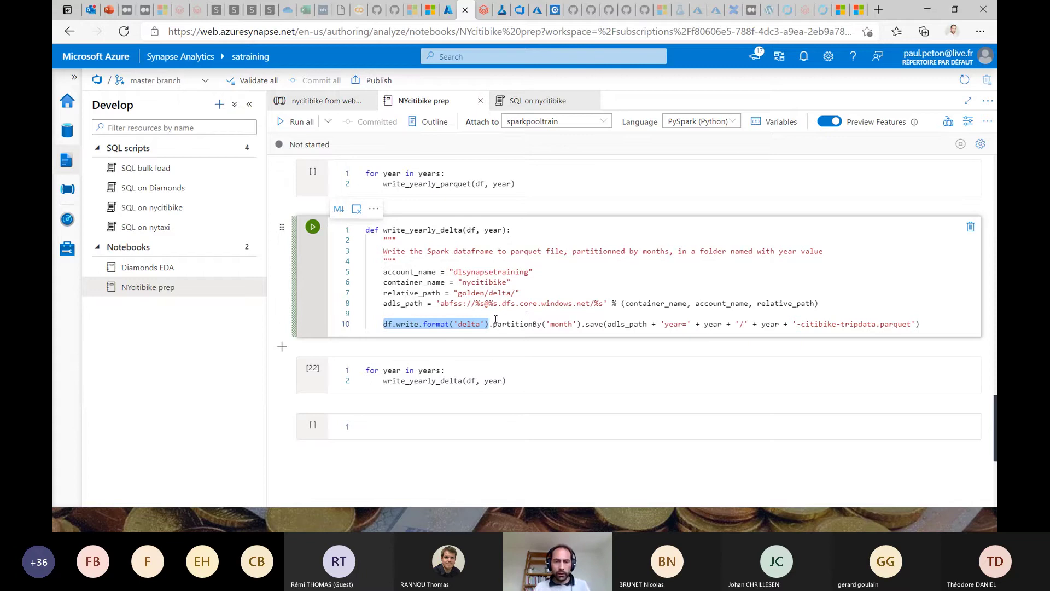
click(491, 318)
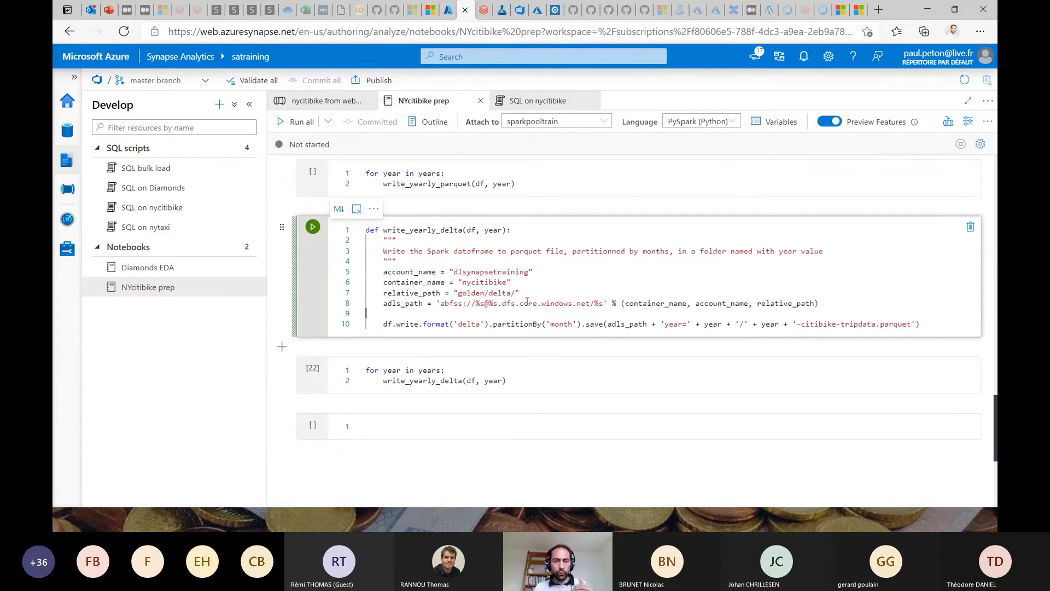
click(490, 324)
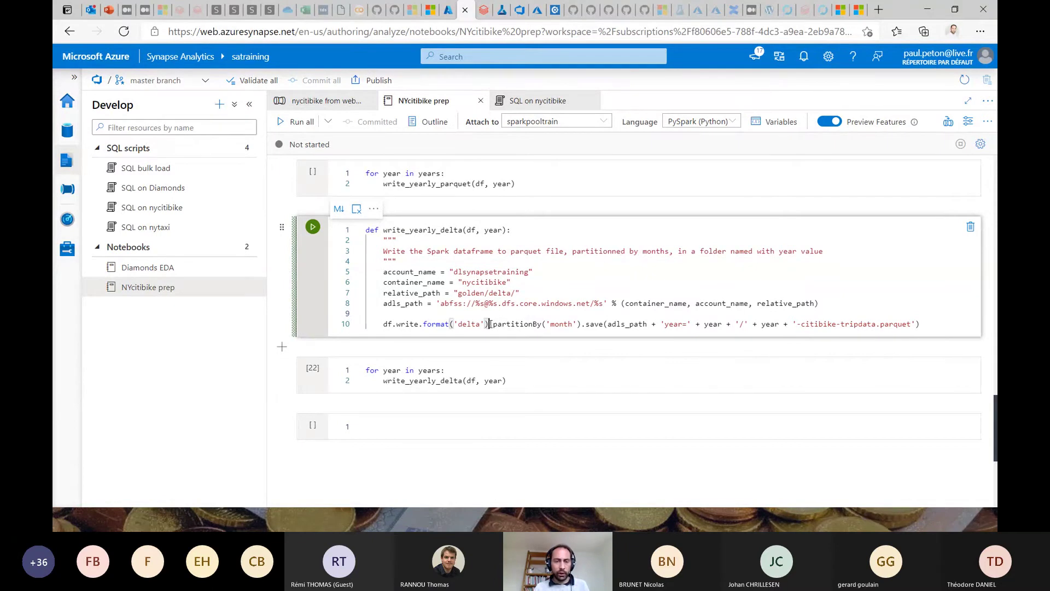
drag(490, 323, 382, 324)
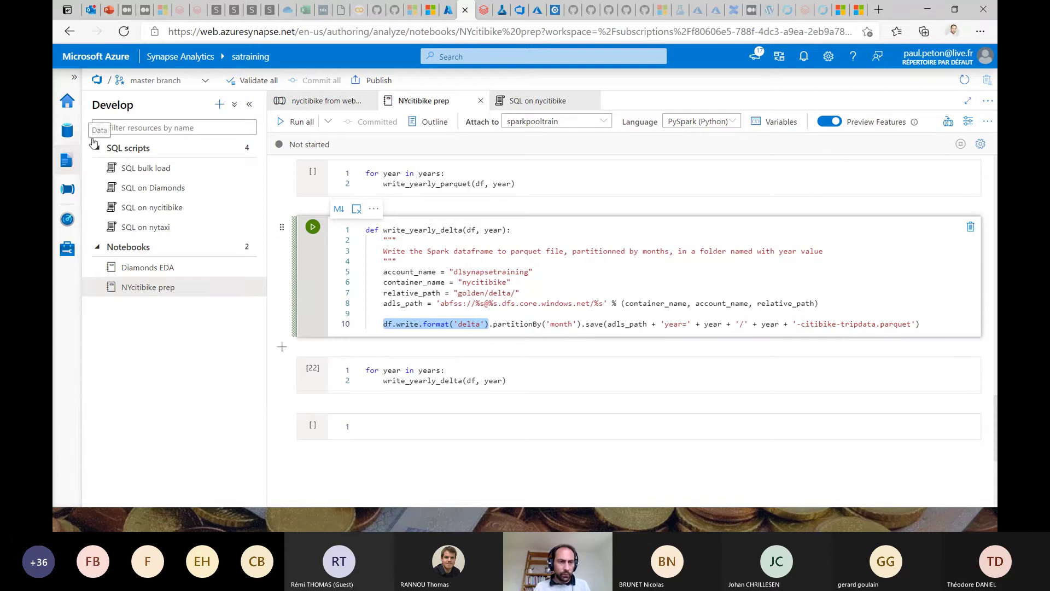
- Open the nycitibike container in the workspace's linked Azure Data Lake Storage Gen2 account satraining
click(68, 134)
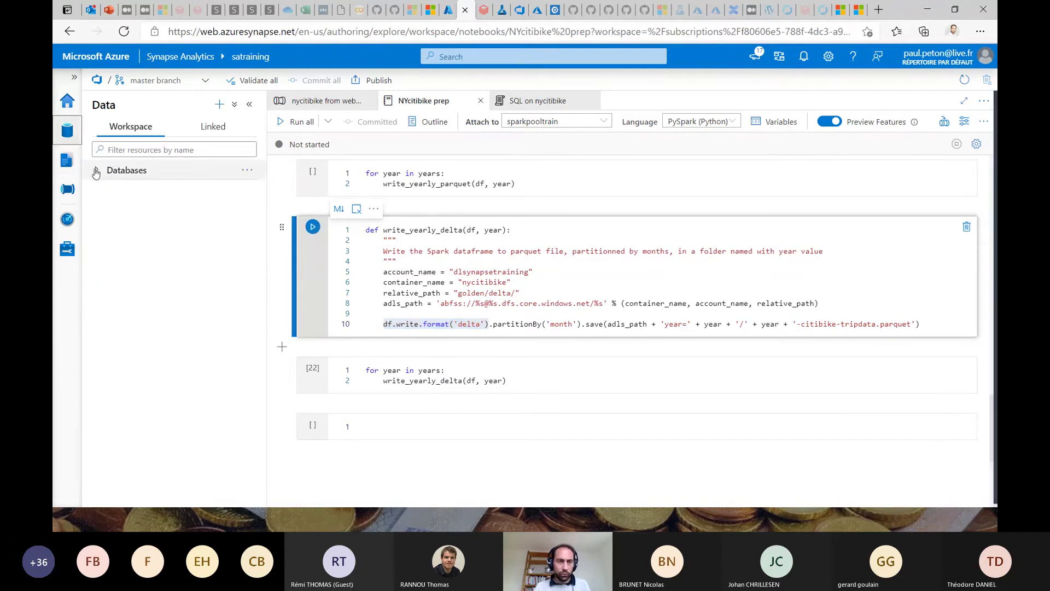
click(213, 127)
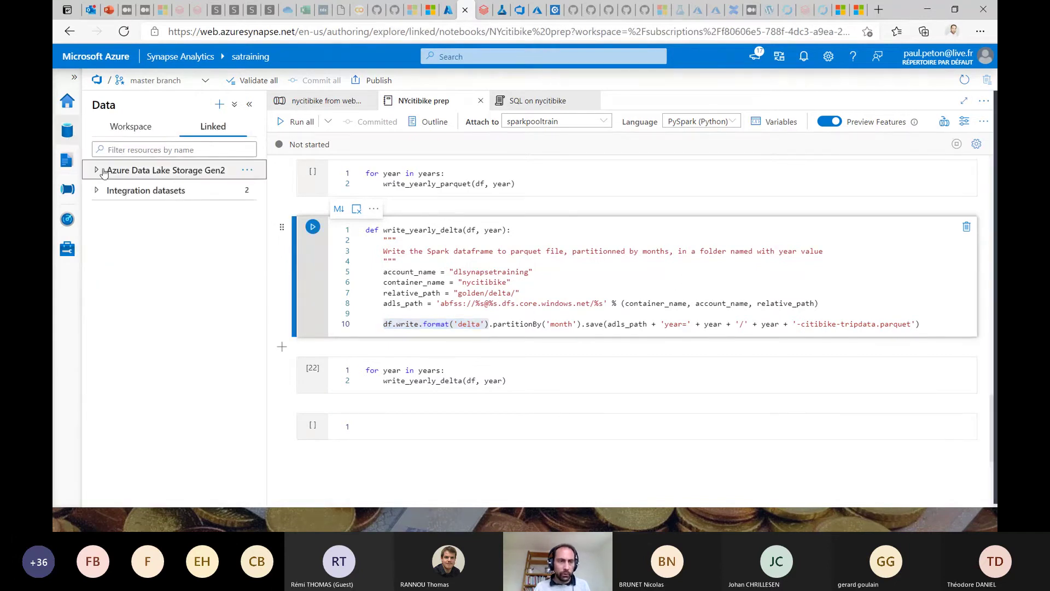
double_click(96, 172)
click(101, 190)
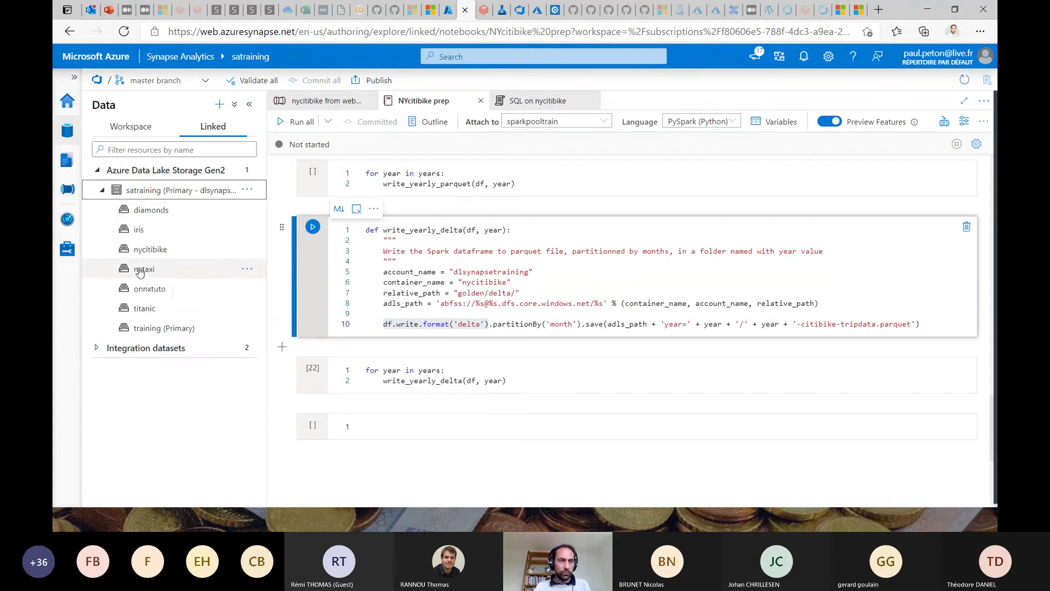
click(148, 250)
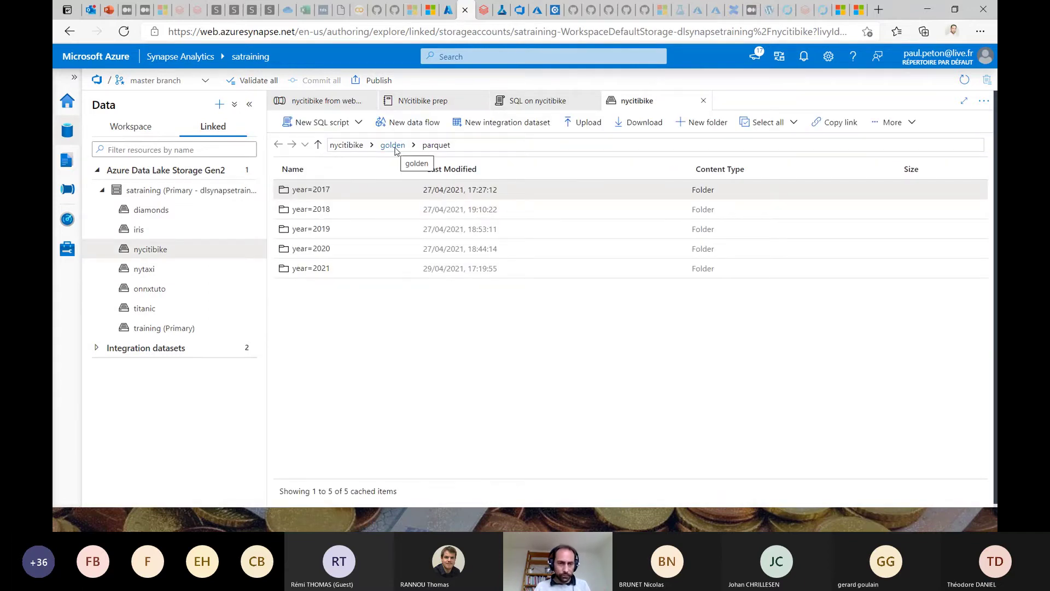
- Browse the nycitibike container to the folder golden/delta/year=2017/2017-citibike-tripdata.parquet
click(344, 145)
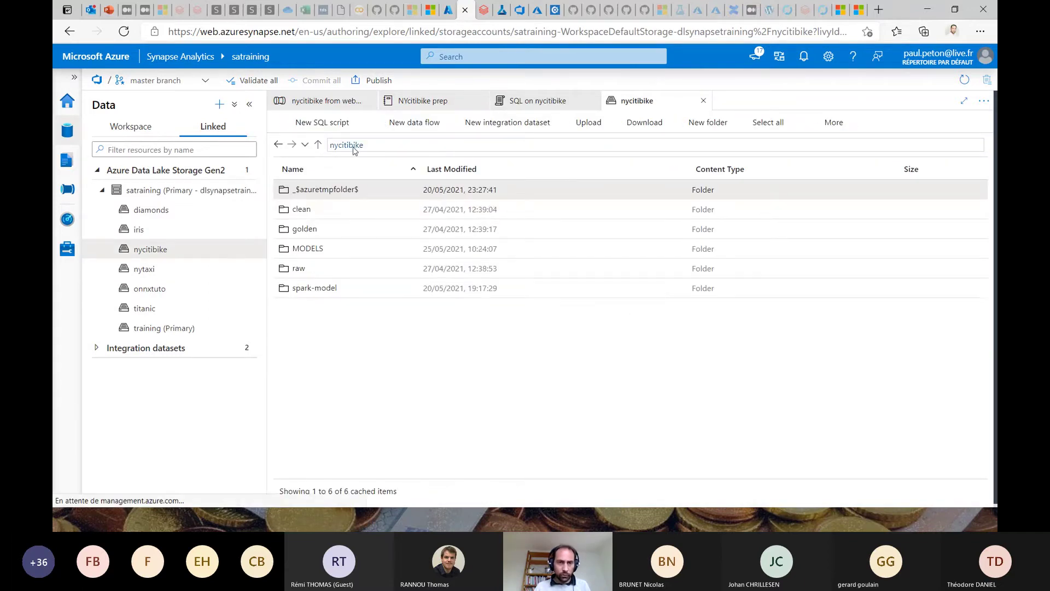
click(305, 234)
double_click(305, 231)
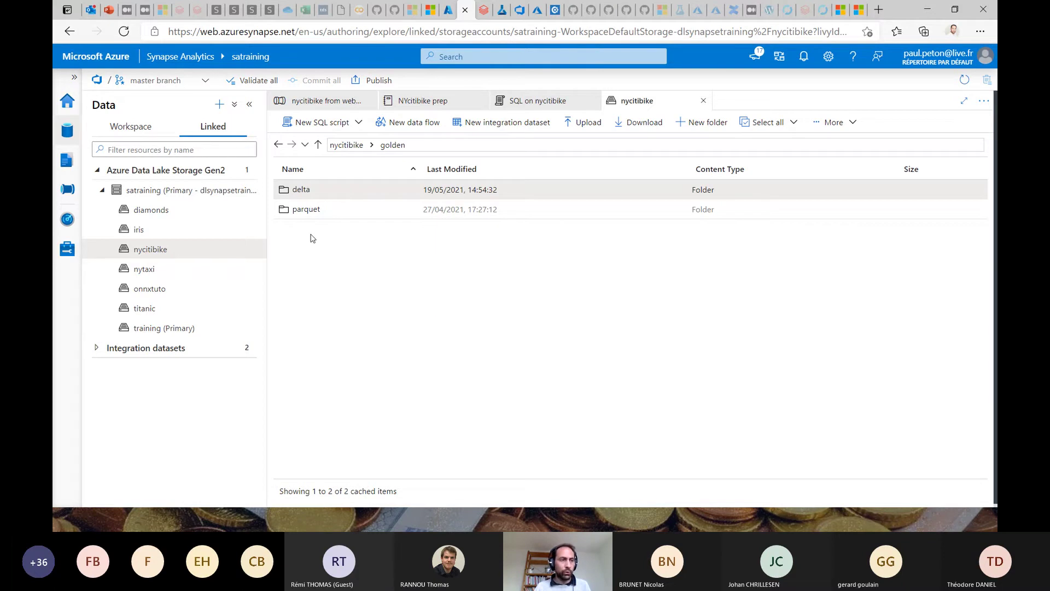
click(323, 213)
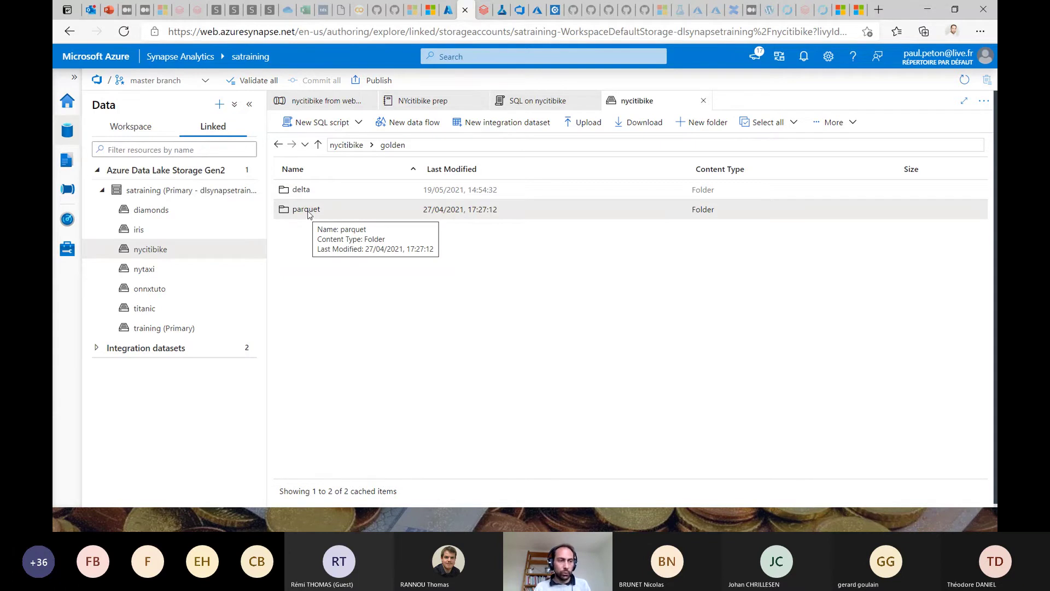
double_click(318, 195)
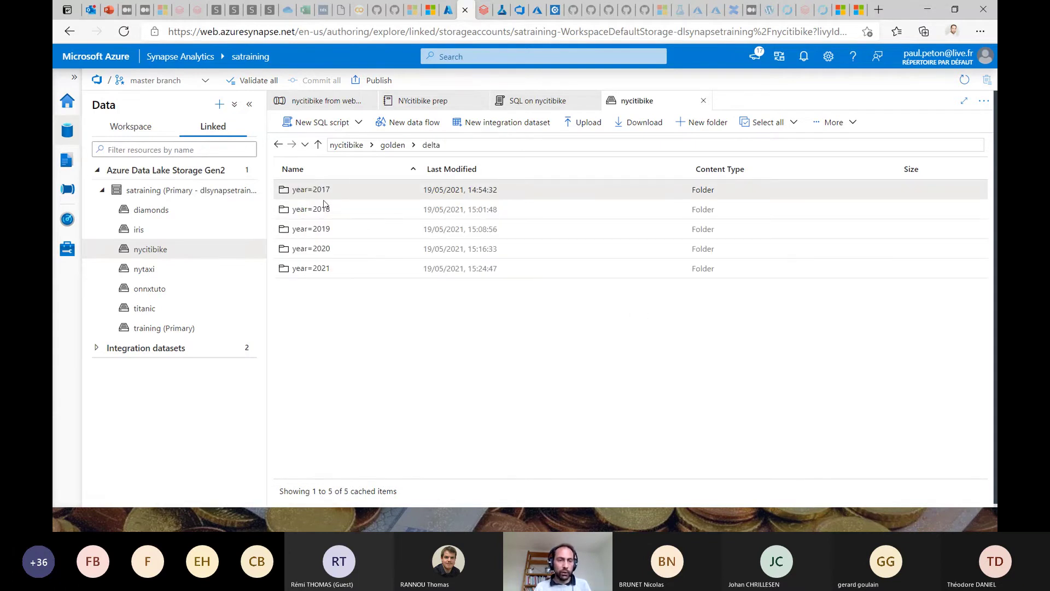
double_click(317, 191)
double_click(328, 191)
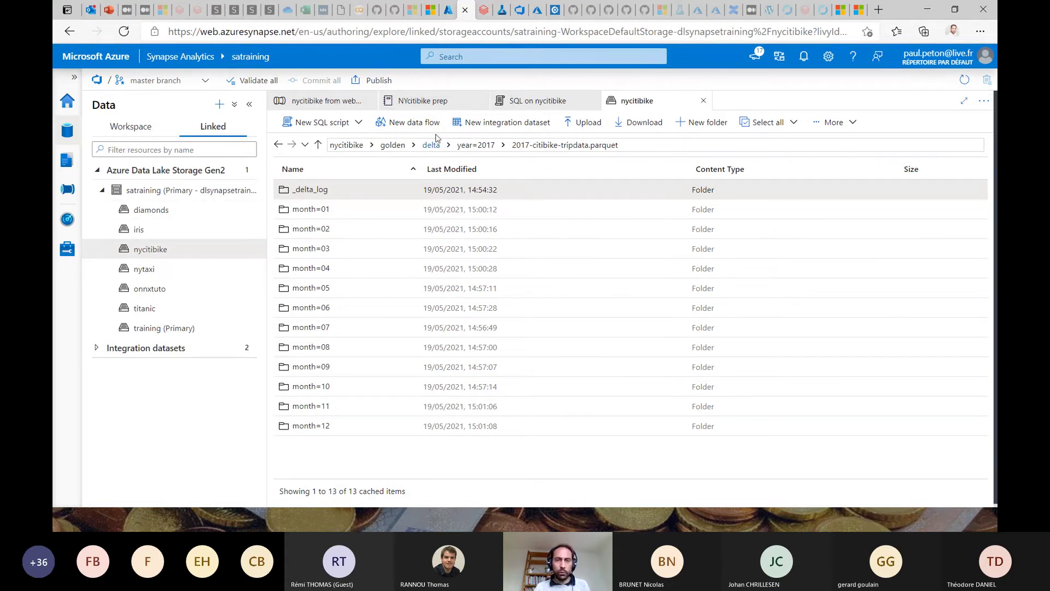
- Switch to Databricks and examine the schema and sample data of the tab_nycitibike table in the default database
click(473, 10)
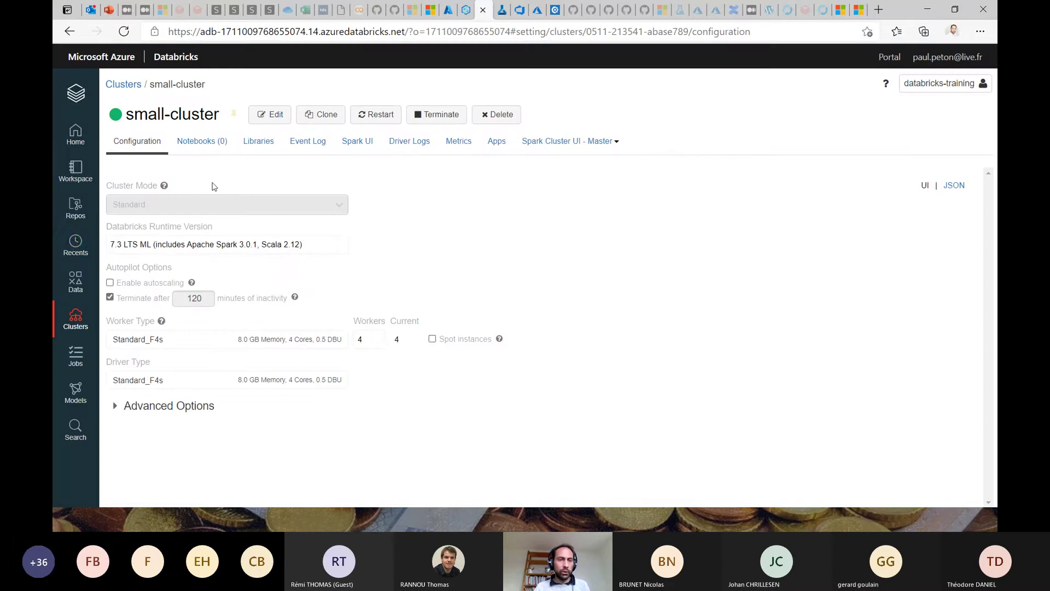
click(80, 287)
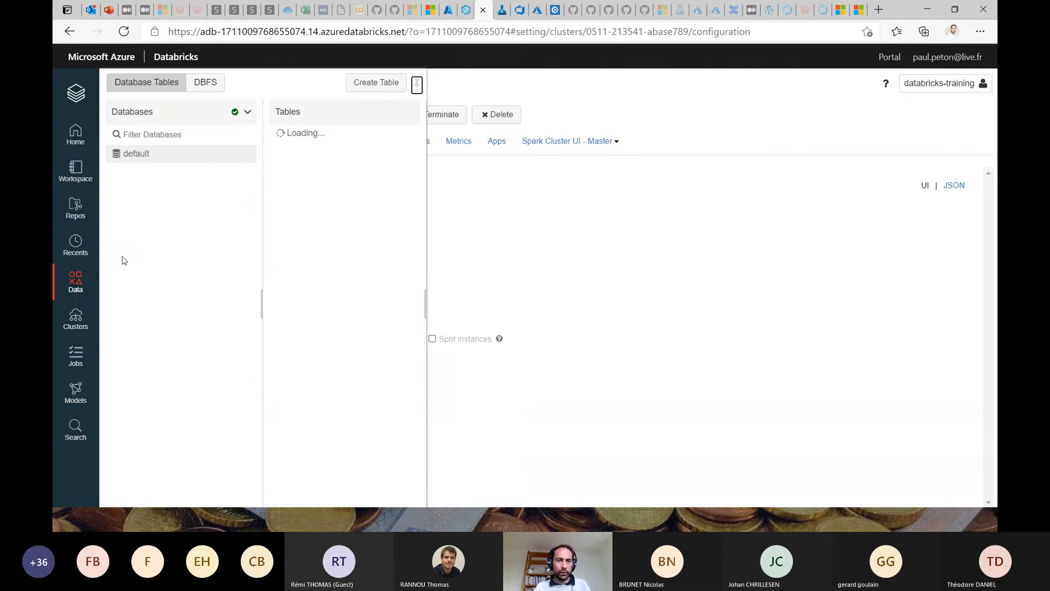
click(322, 157)
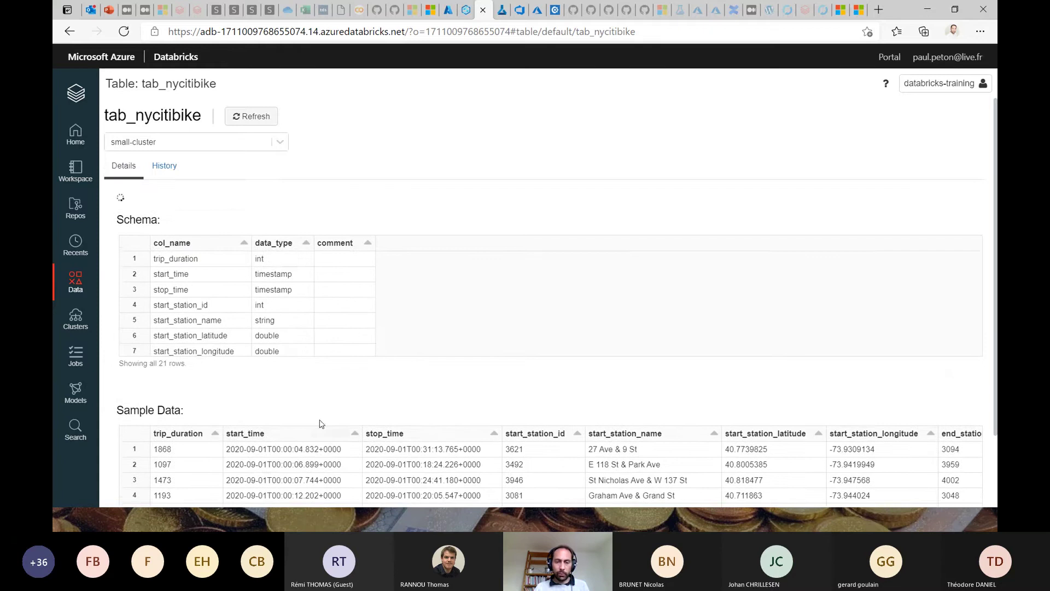
scroll(382, 427, down, 2)
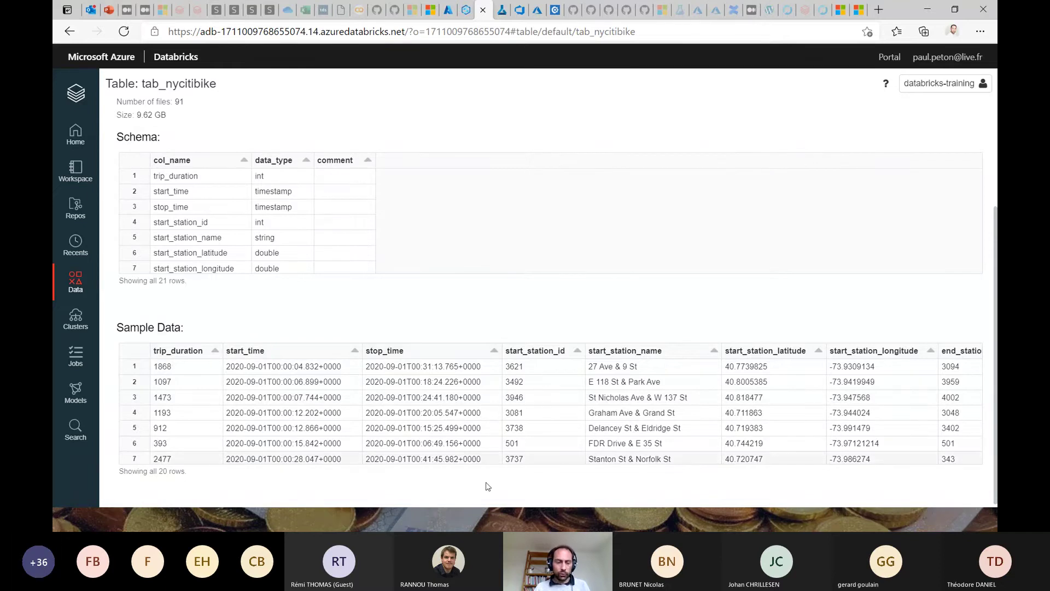
- Switch to the nycitibike_dbx_dq report in the Power BI service and reload its page so the visuals are queried again
key(alt+Tab)
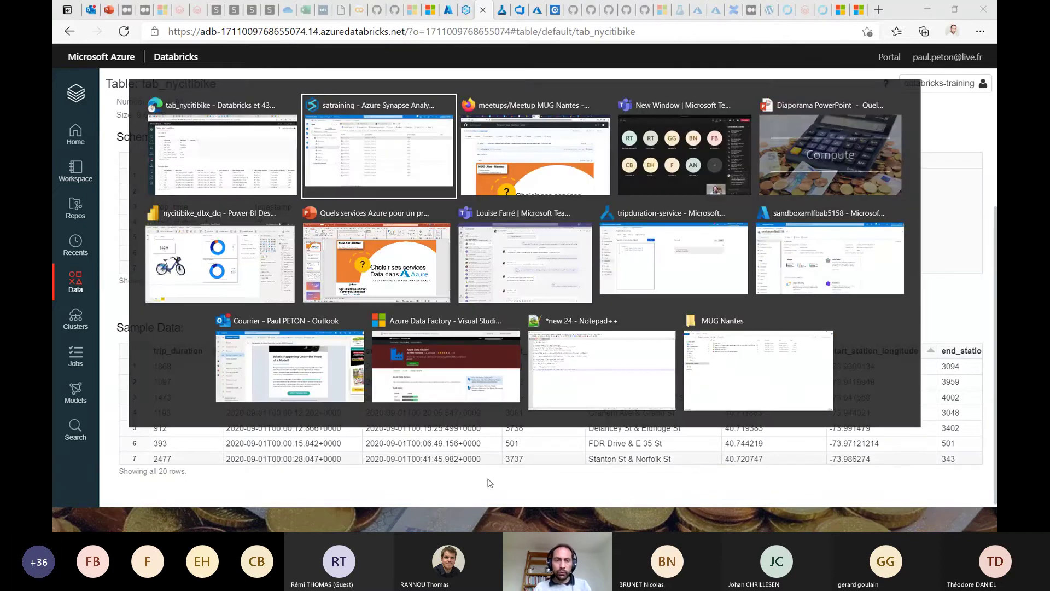
key(alt+Tab)
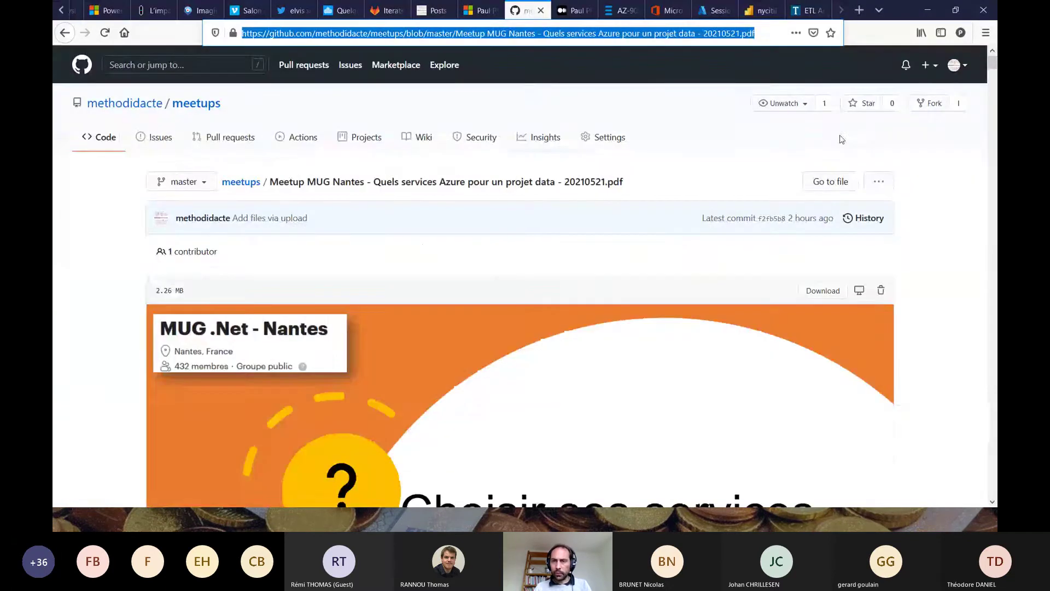
click(761, 11)
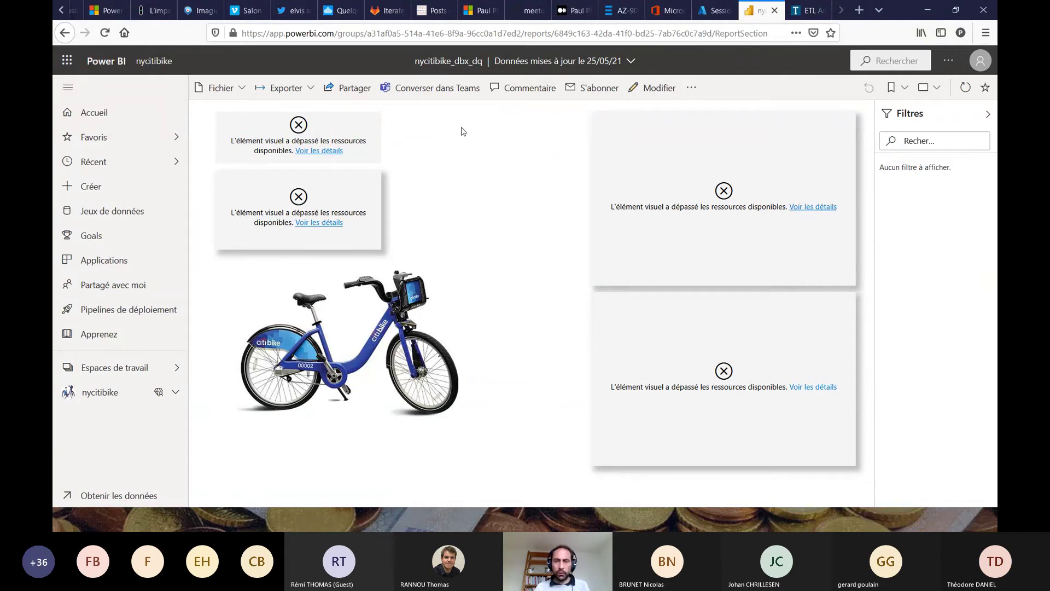
click(452, 33)
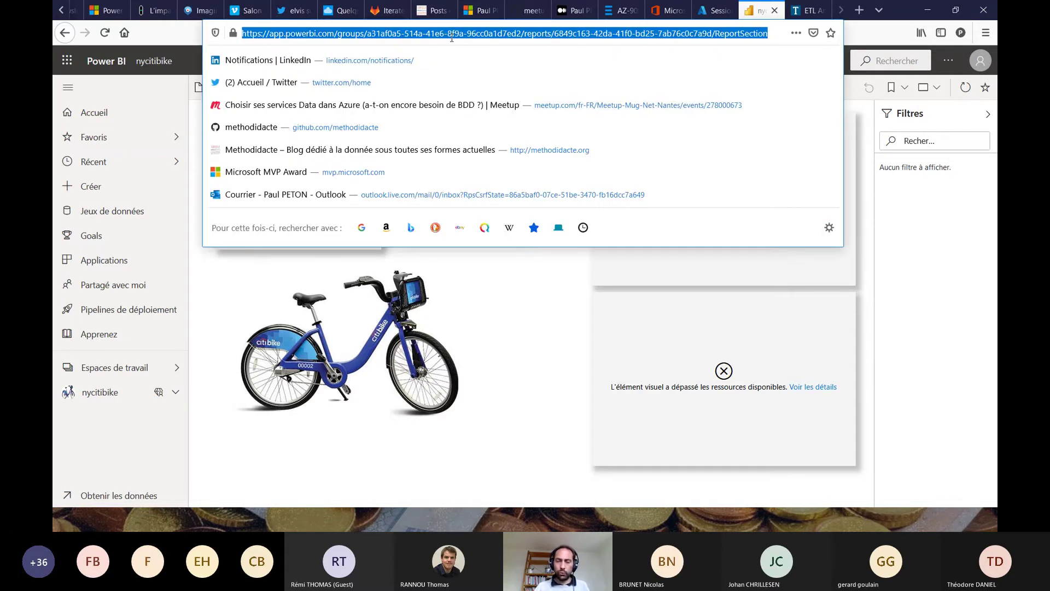
key(Return)
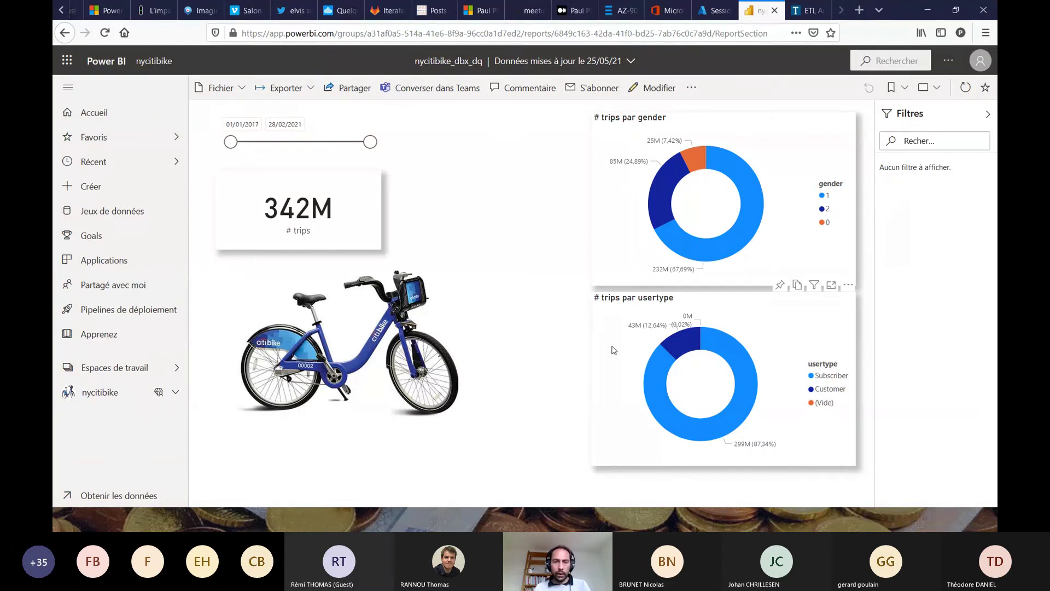
- Return to Databricks and browse the Shared and Users folders of the workspace
key(alt+Tab)
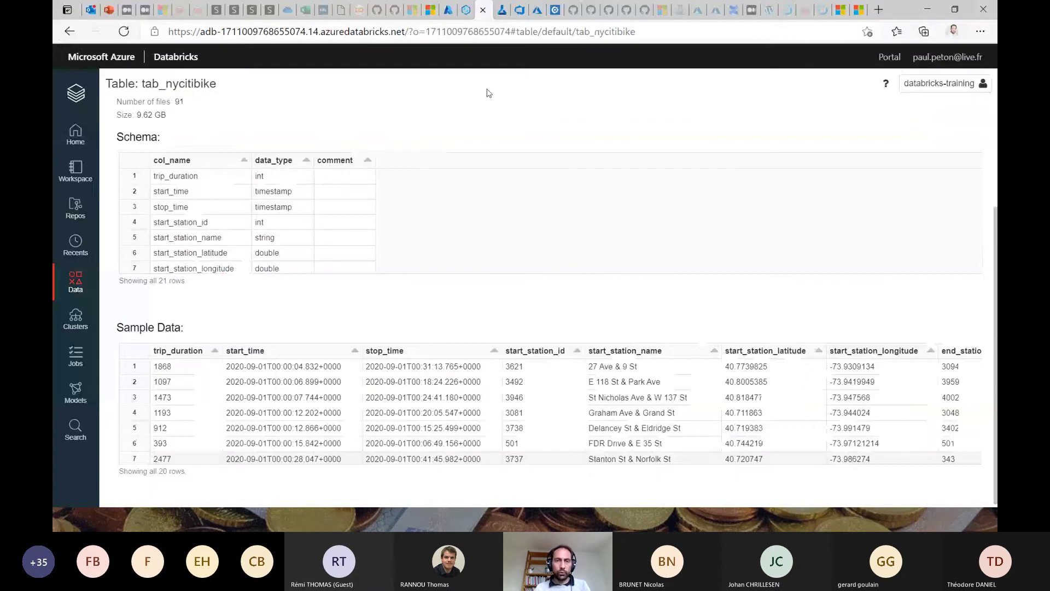
click(502, 10)
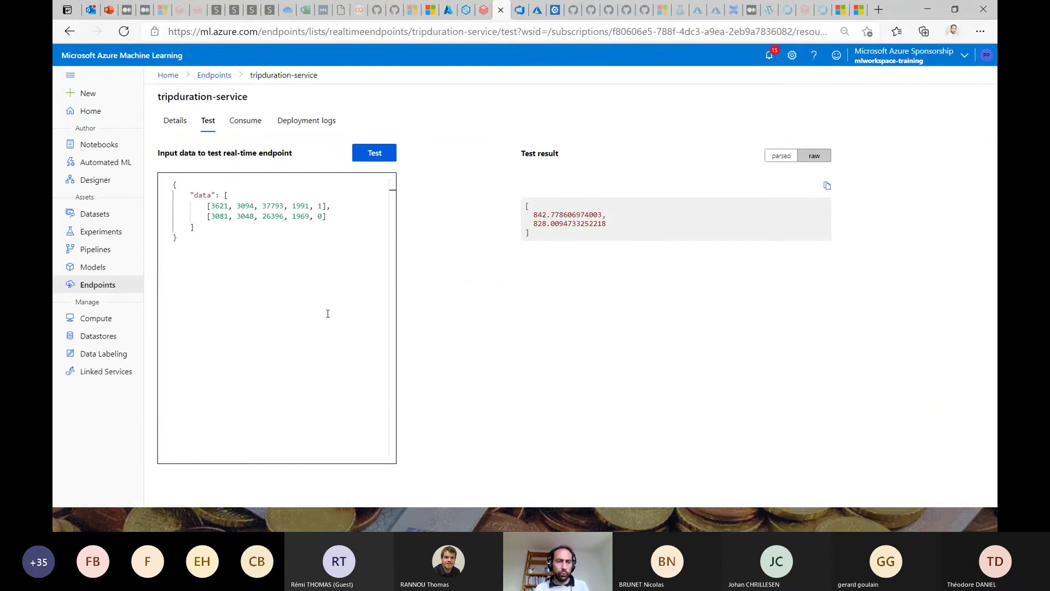
click(484, 10)
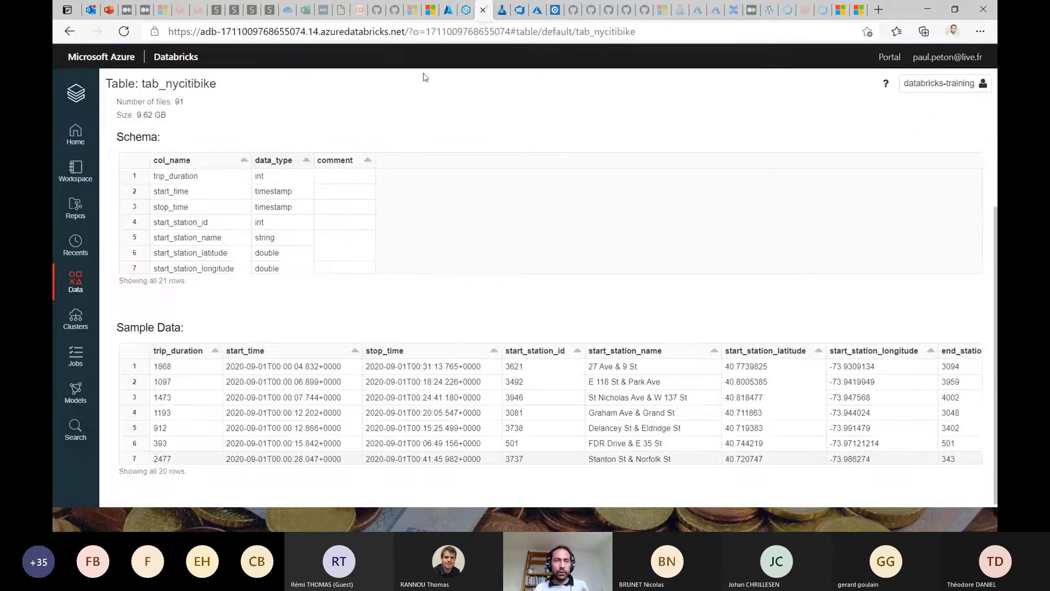
click(76, 205)
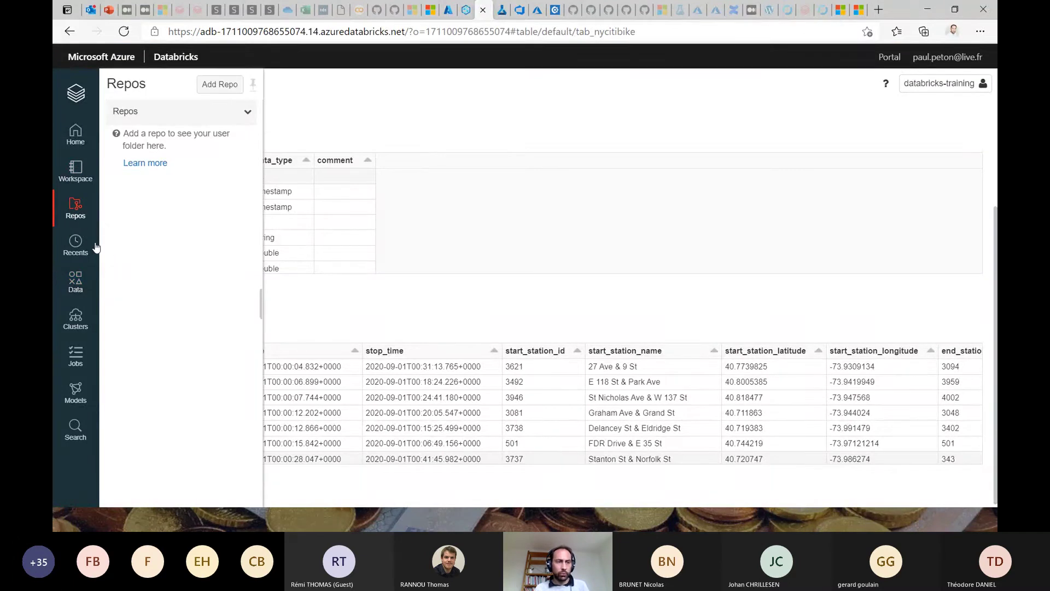
click(77, 175)
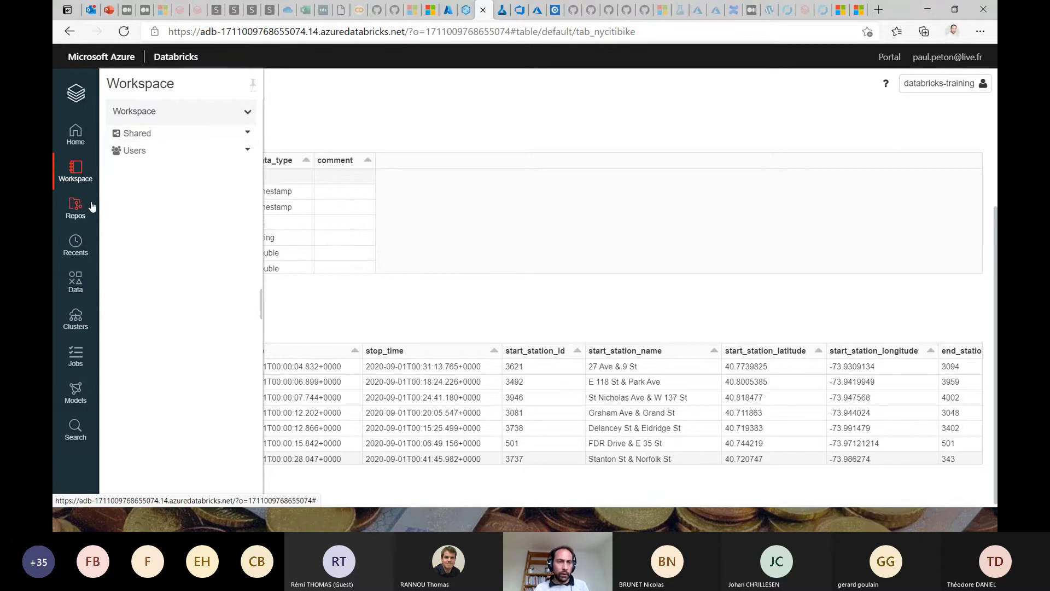
click(145, 135)
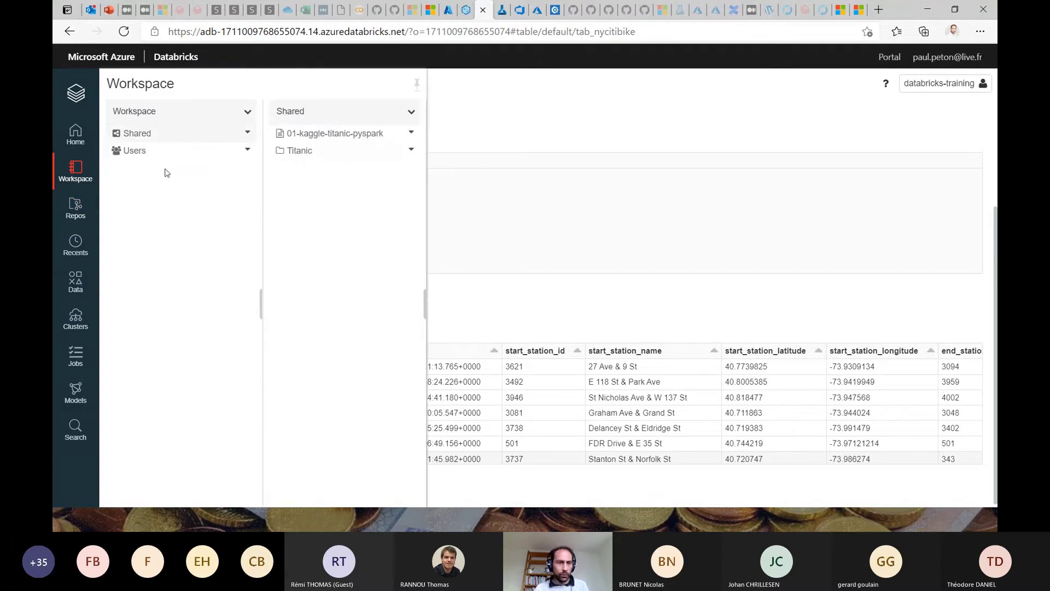
click(159, 149)
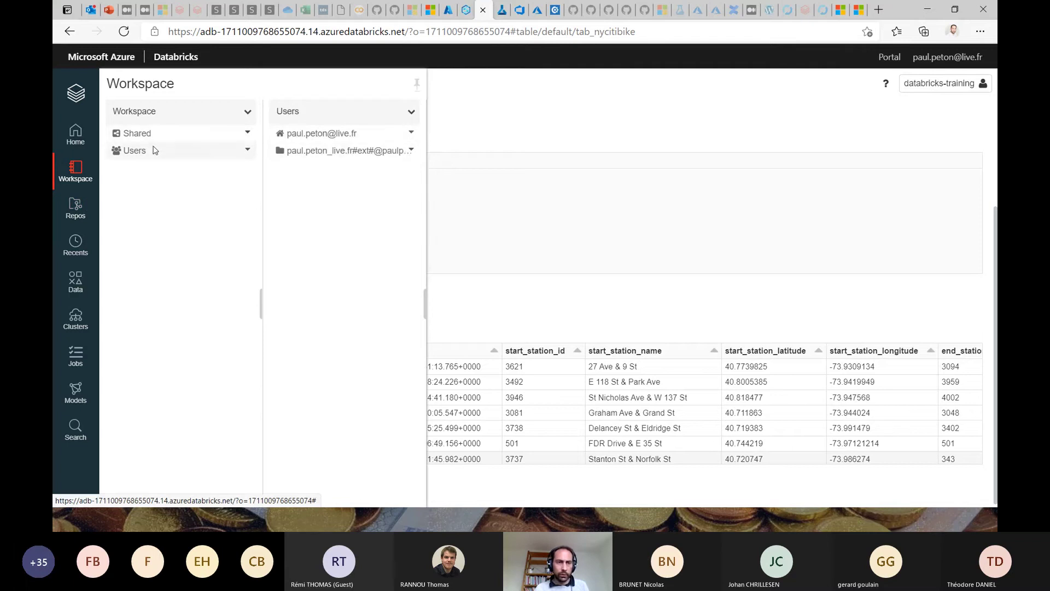
- Open the notebook 3new - Deploy Model Citibike (azureml) from the NYCITIBIKE folder in the personal home folder
click(350, 154)
click(145, 136)
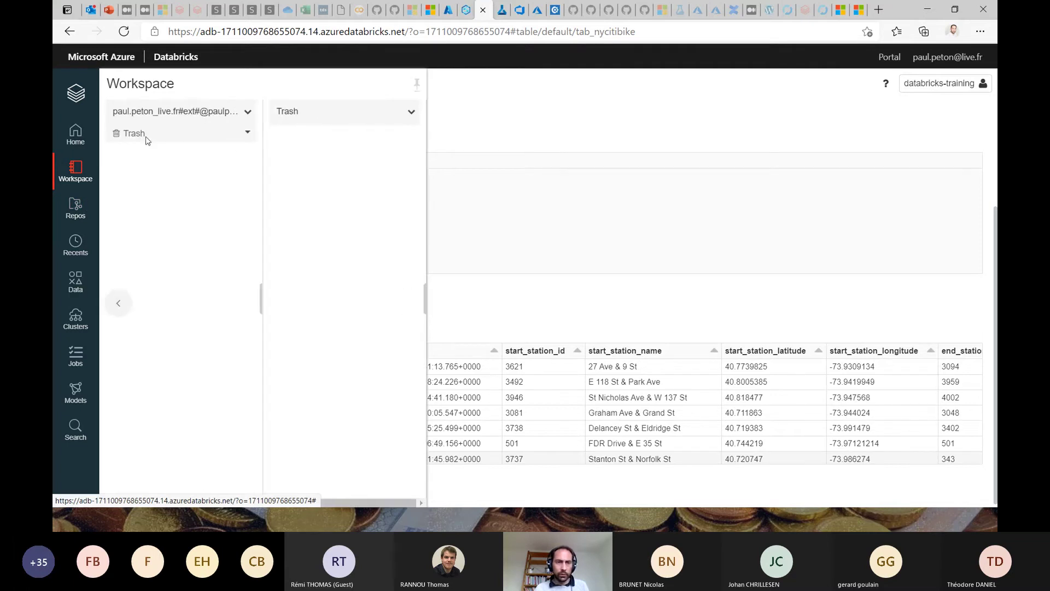
drag(151, 82, 178, 83)
click(118, 303)
click(159, 133)
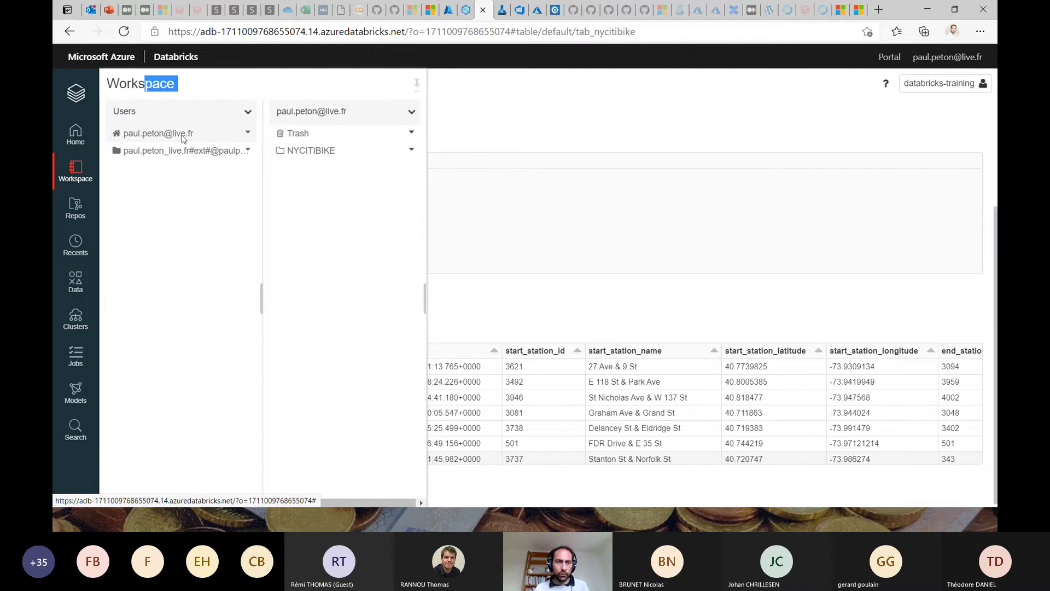
click(412, 150)
key(Escape)
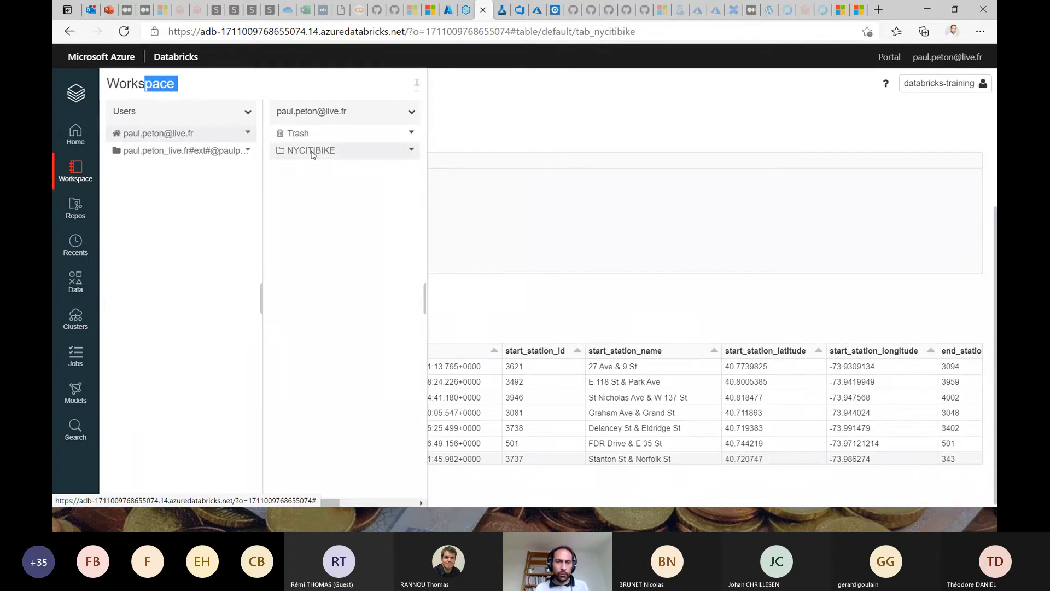
click(312, 152)
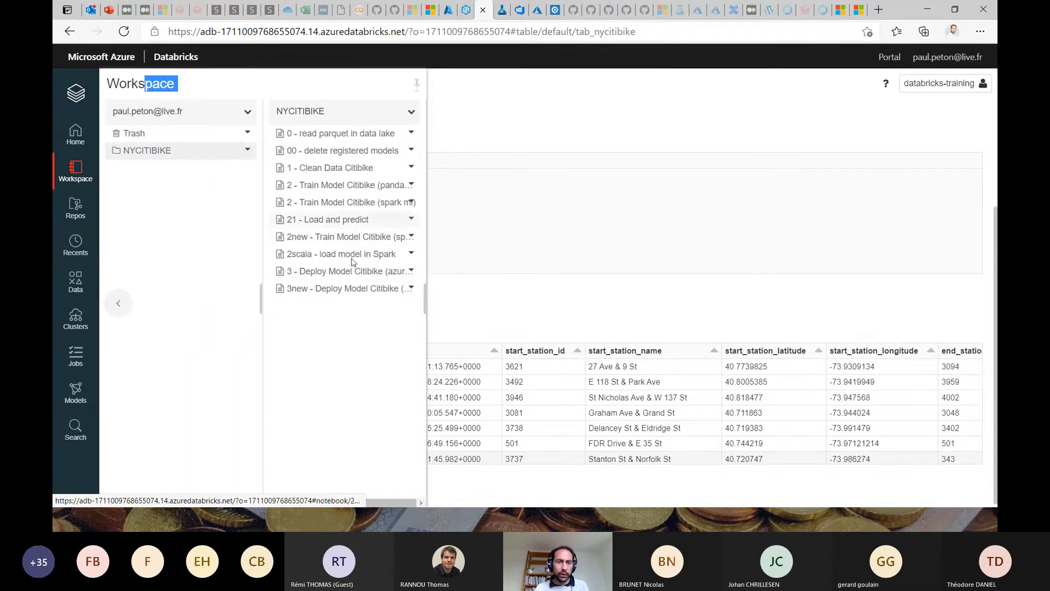
click(336, 289)
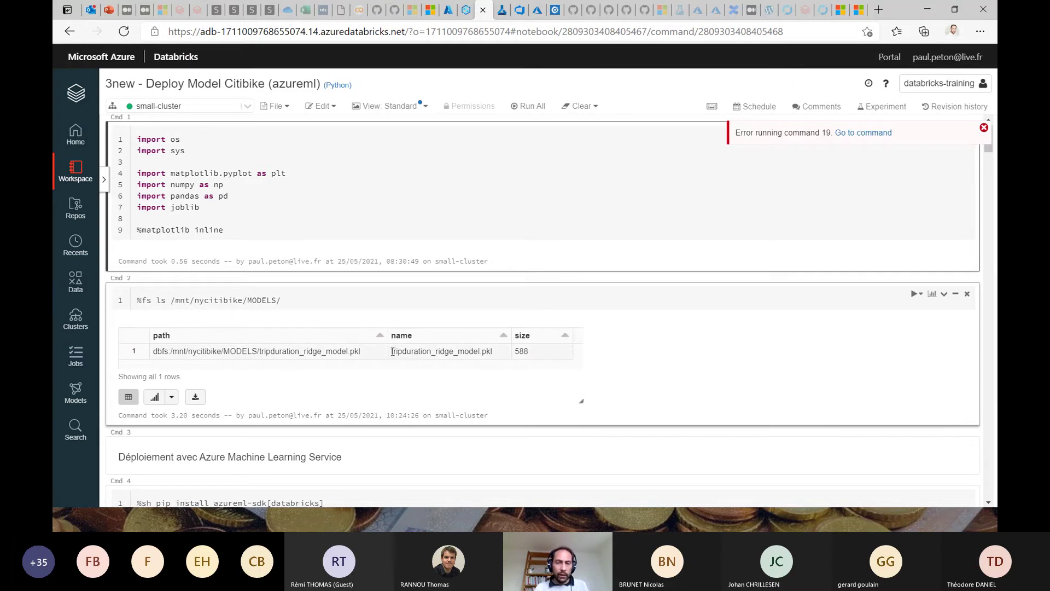
- Highlight tripduration_ridge_model.pkl in the MODELS file listing and review the cells that install azureml-sdk and connect to the Azure Machine Learning workspace
drag(392, 351, 499, 357)
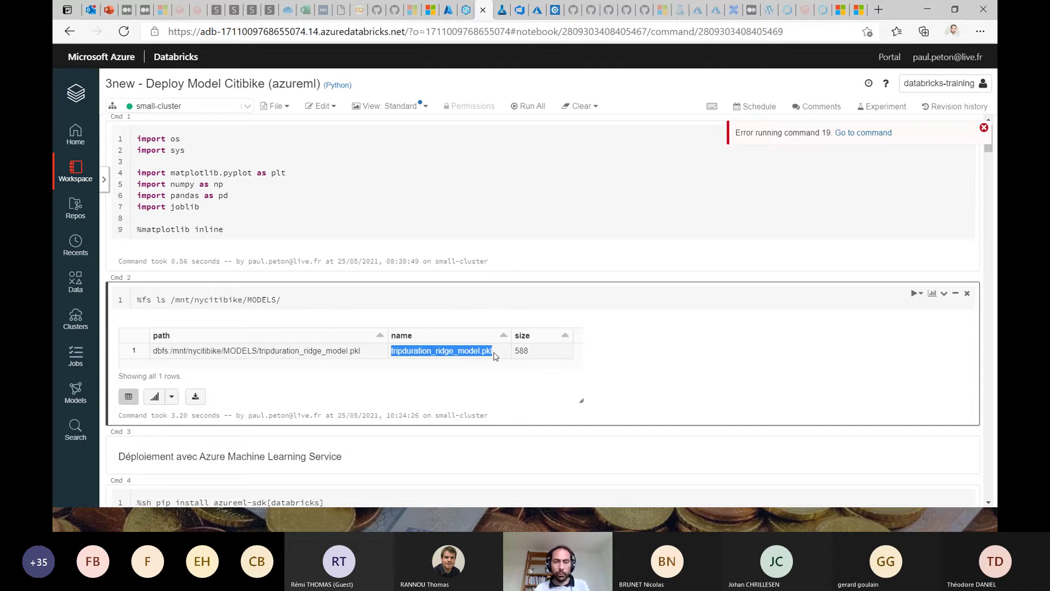
click(496, 356)
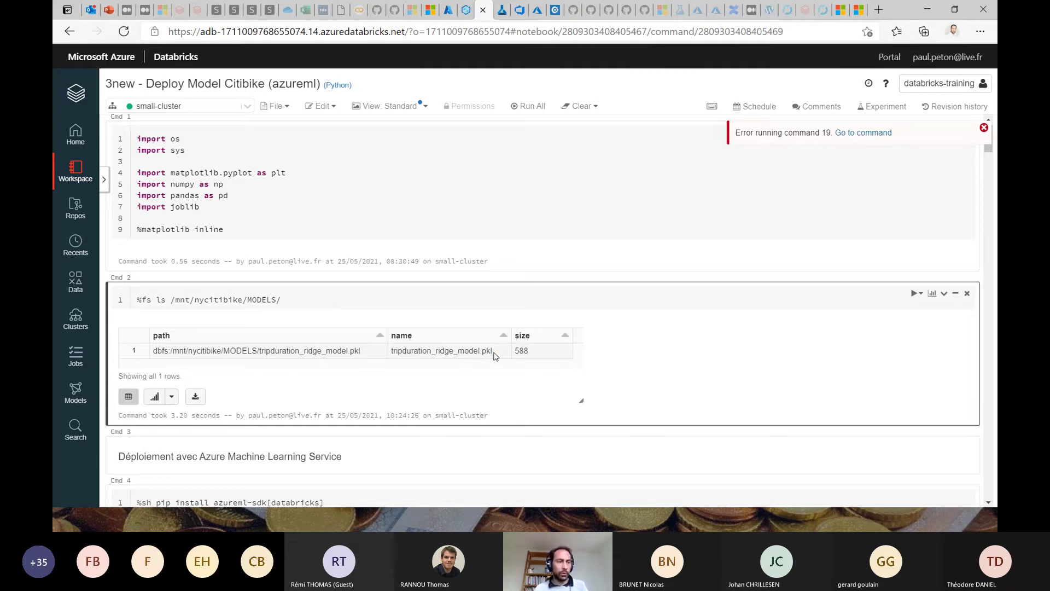
drag(497, 355, 391, 363)
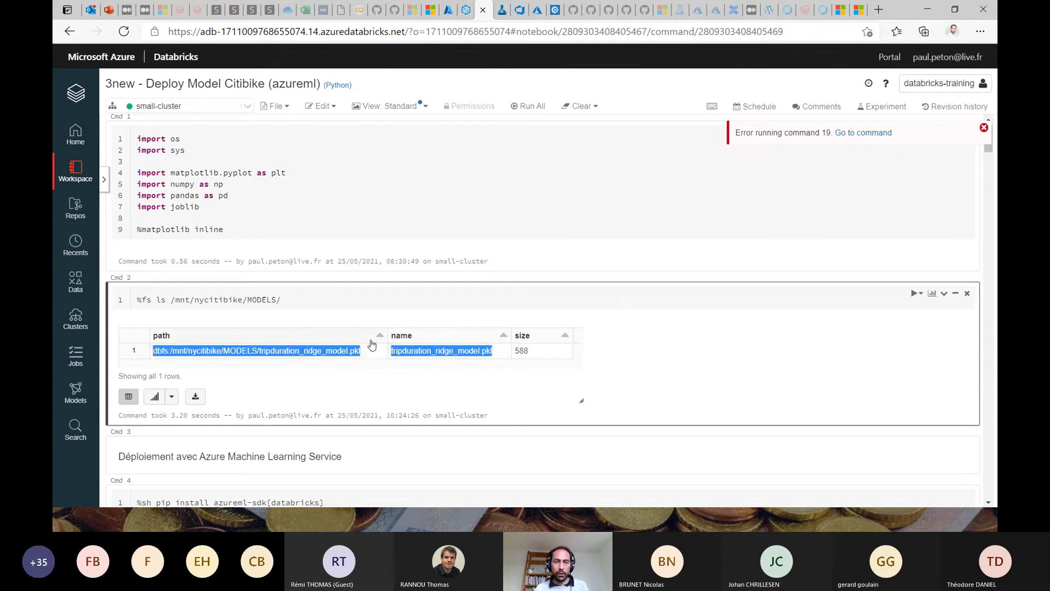
scroll(369, 359, down, 3)
scroll(369, 360, down, 4)
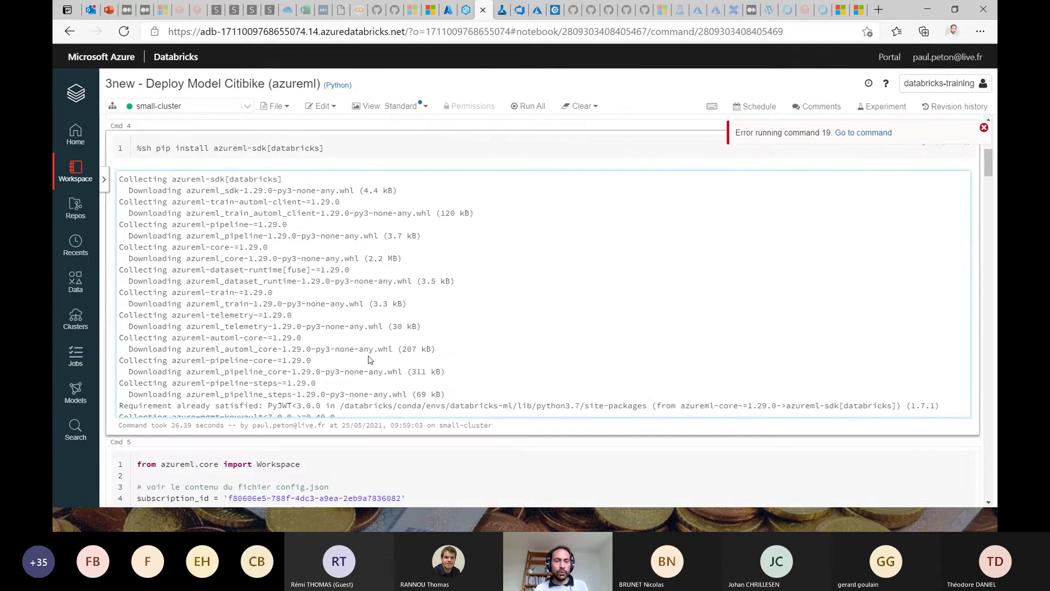
scroll(369, 359, up, 4)
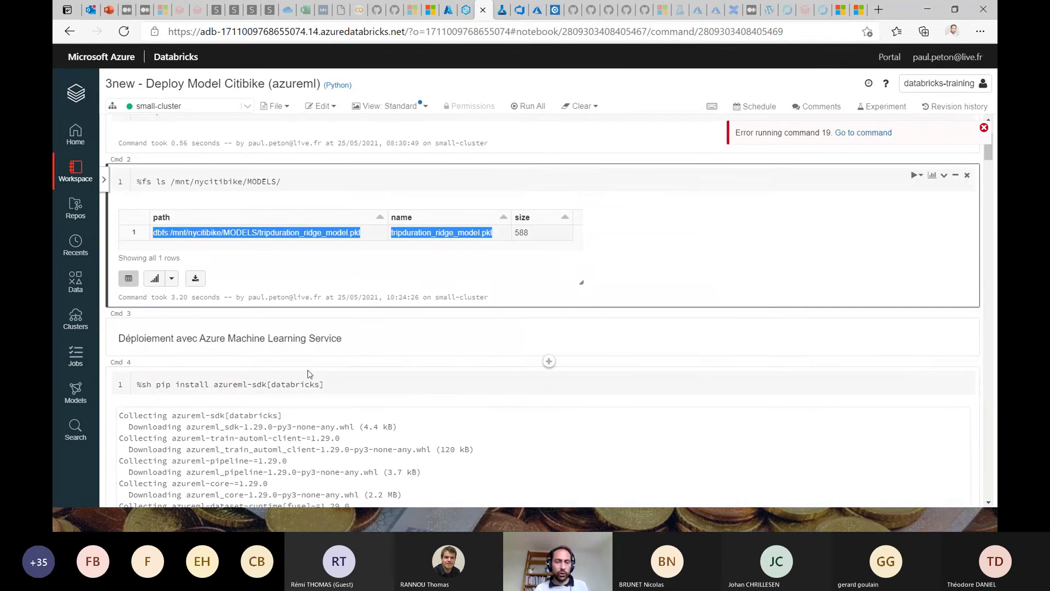
scroll(335, 374, down, 15)
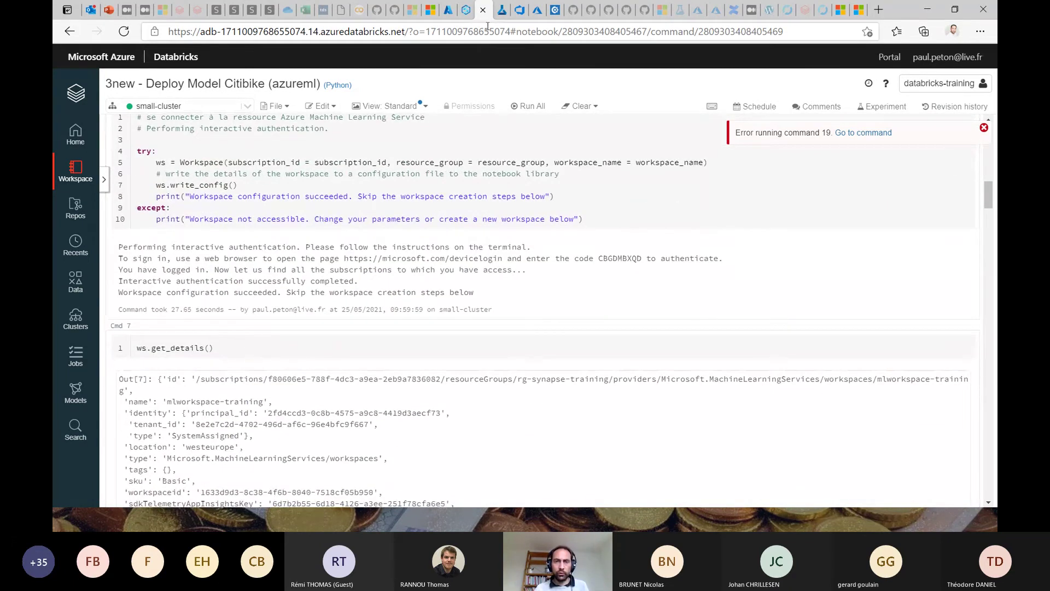
- Switch to Azure Machine Learning and open the details of version 3 of the registered model ridge-onazureml-model
click(502, 11)
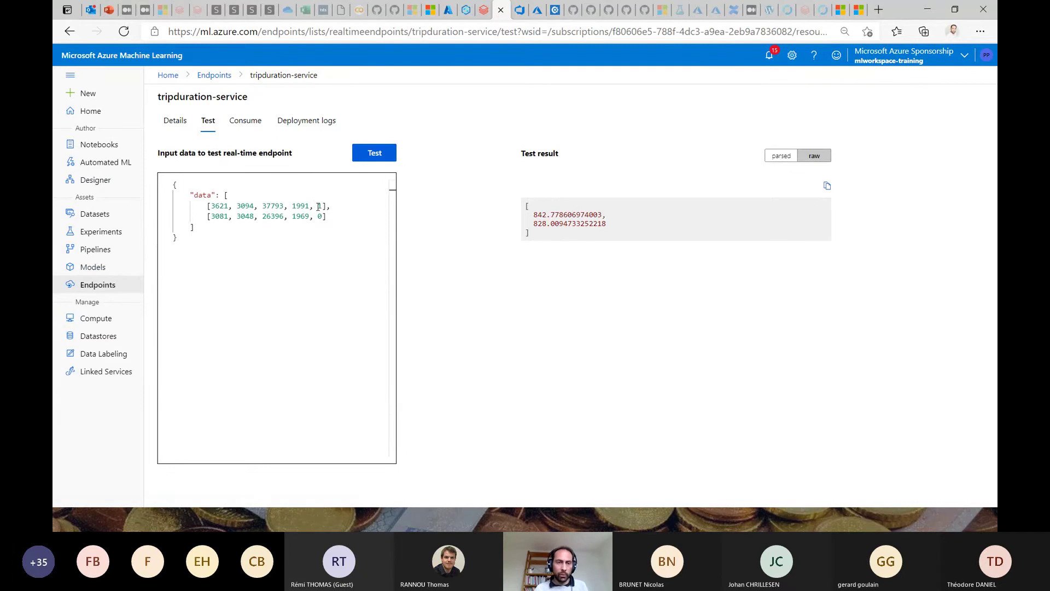
click(93, 271)
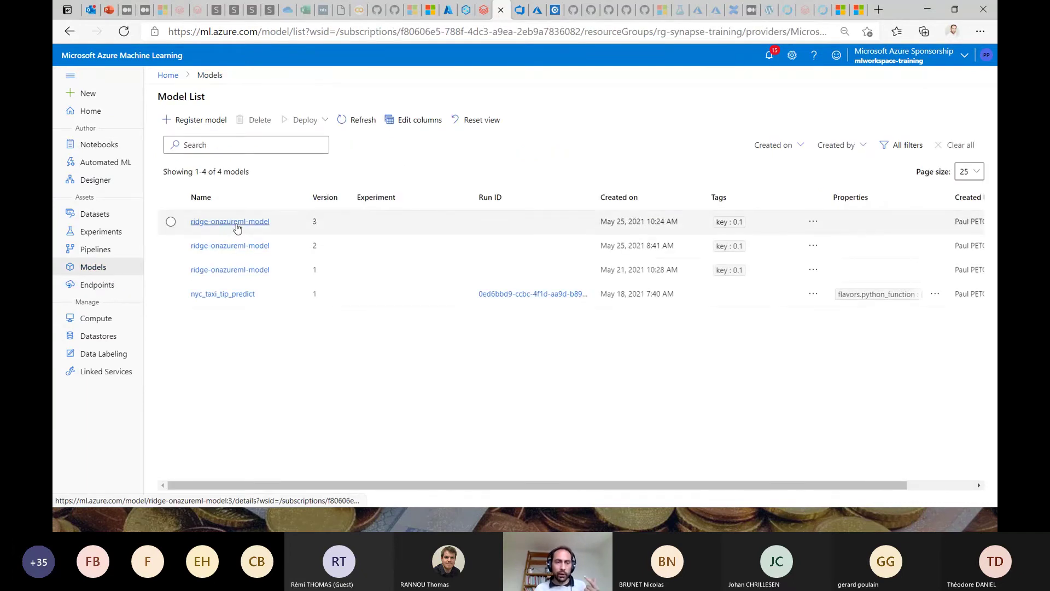
click(241, 222)
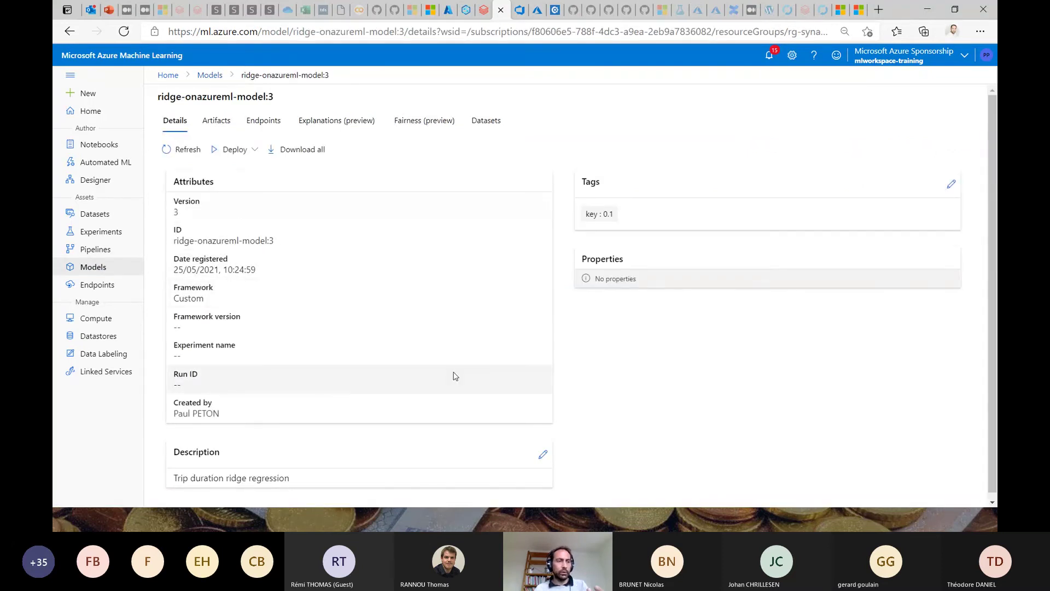
- Switch to the PowerPoint slide show at the Compute section slide
key(alt+Tab)
scroll(492, 273, down, 5)
key(alt+Tab)
key(Tab)
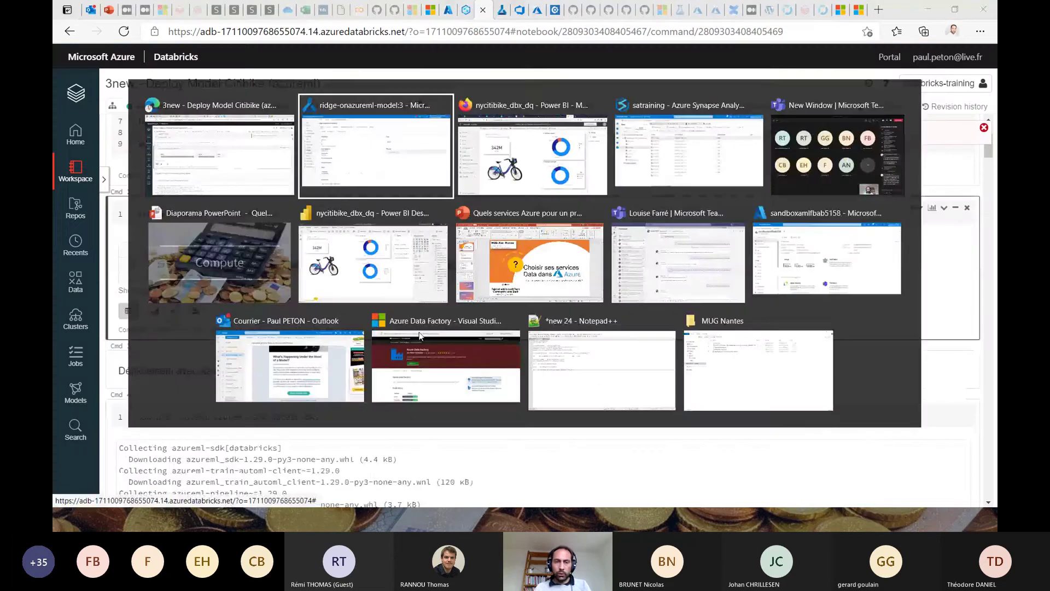
key(alt+Tab)
key(alt+Tab)
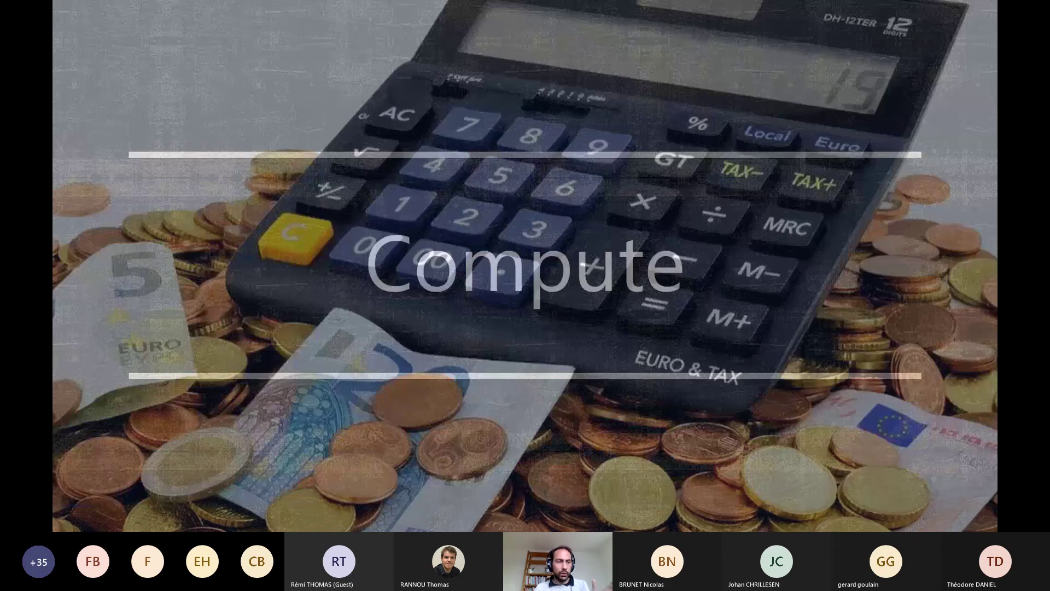
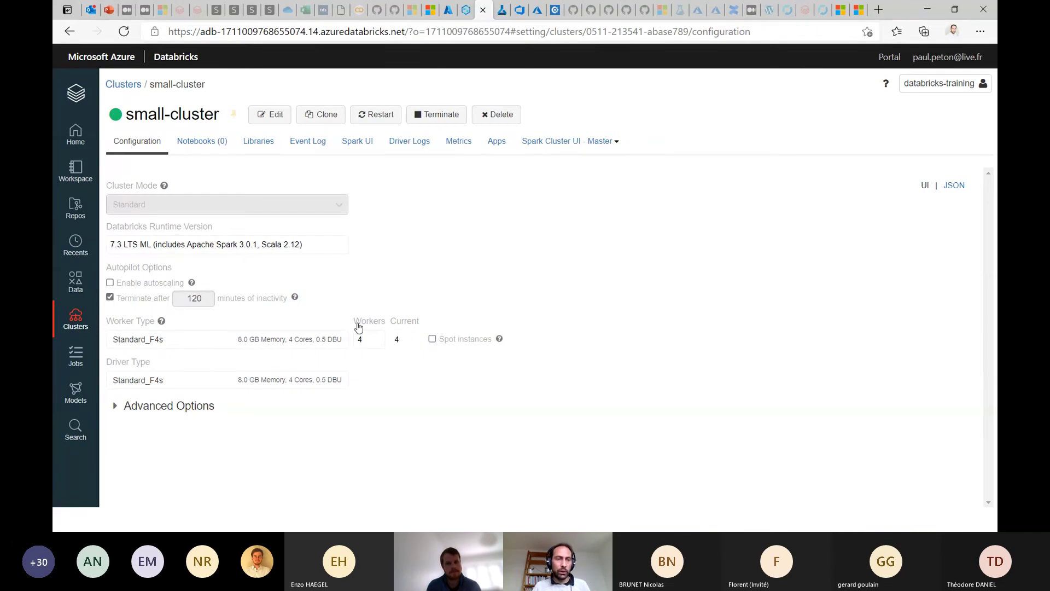
- Switch to Azure Machine Learning and view the workspace's compute instances and compute clusters
click(501, 18)
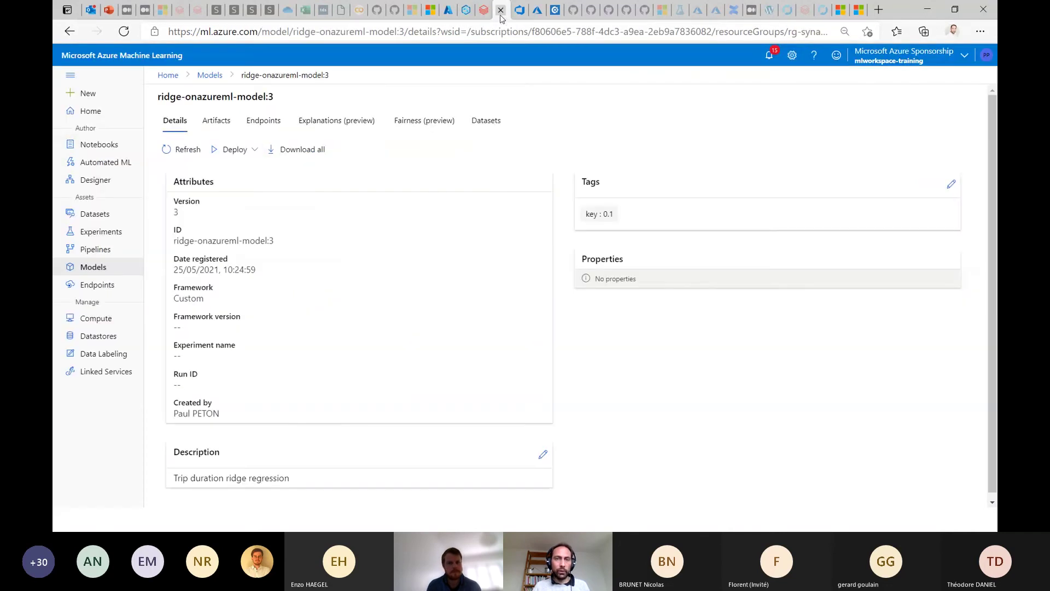
click(99, 322)
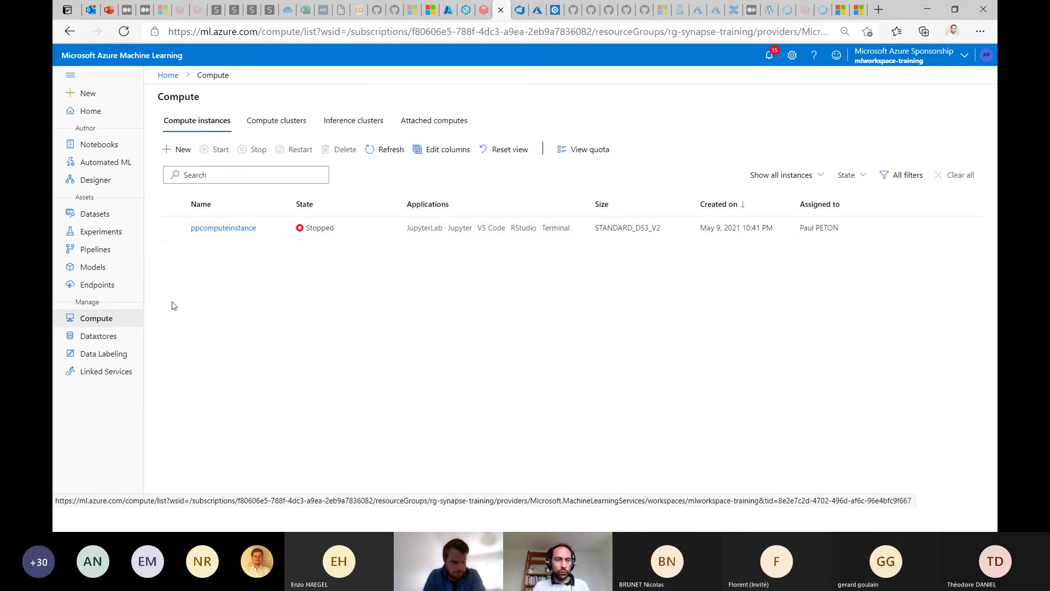
click(277, 124)
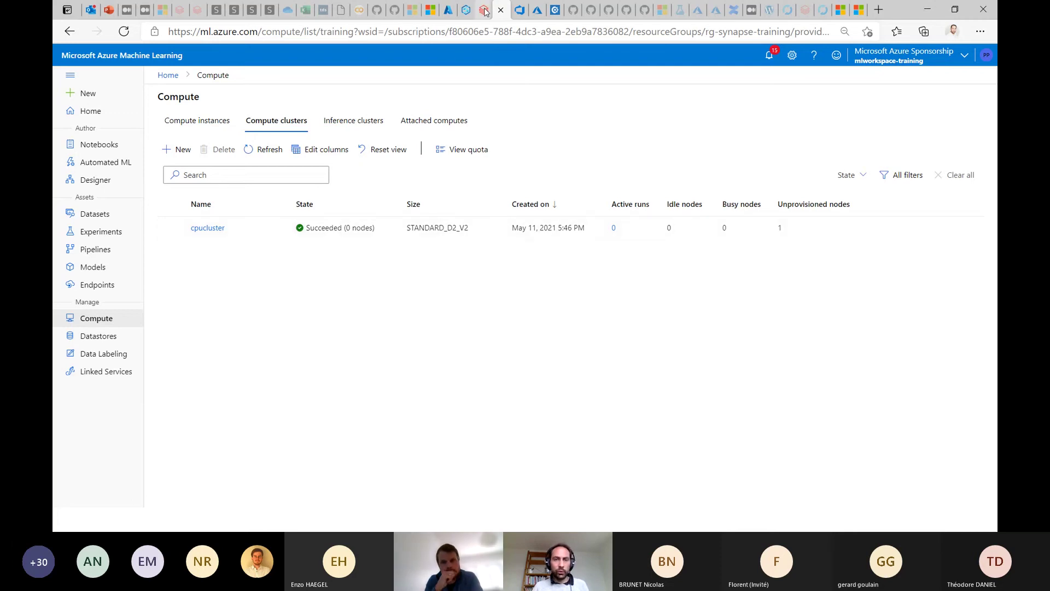
- Switch to Synapse Analytics and view the Apache Spark pools of the satraining workspace
click(454, 10)
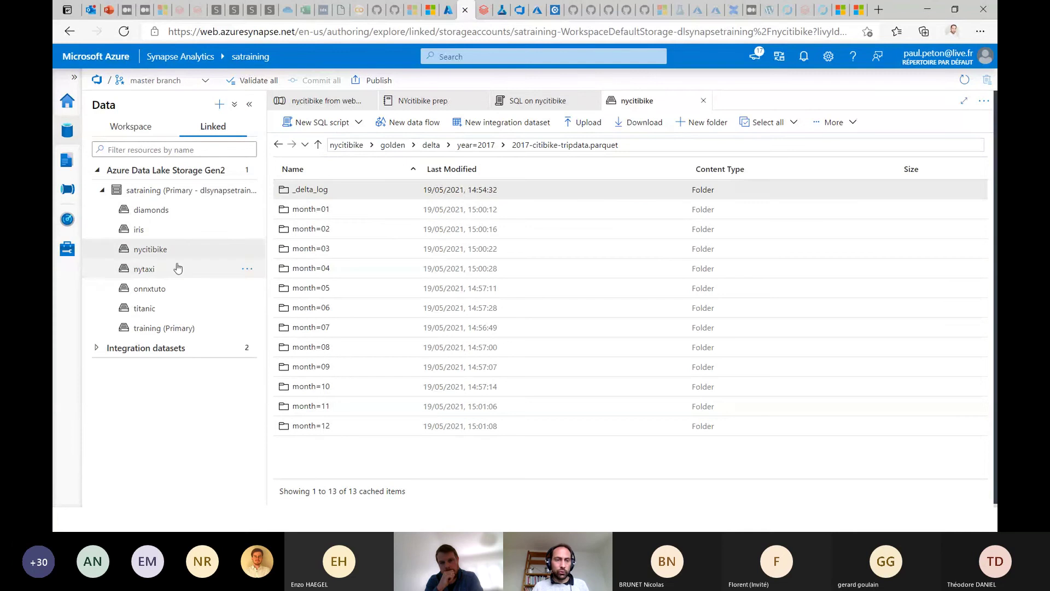
click(67, 249)
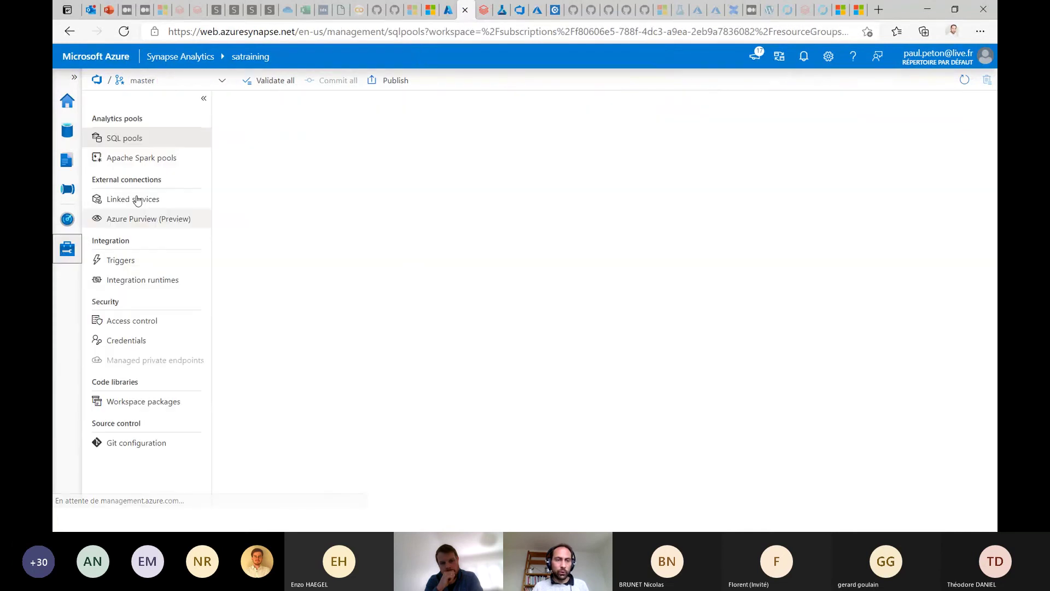
click(156, 158)
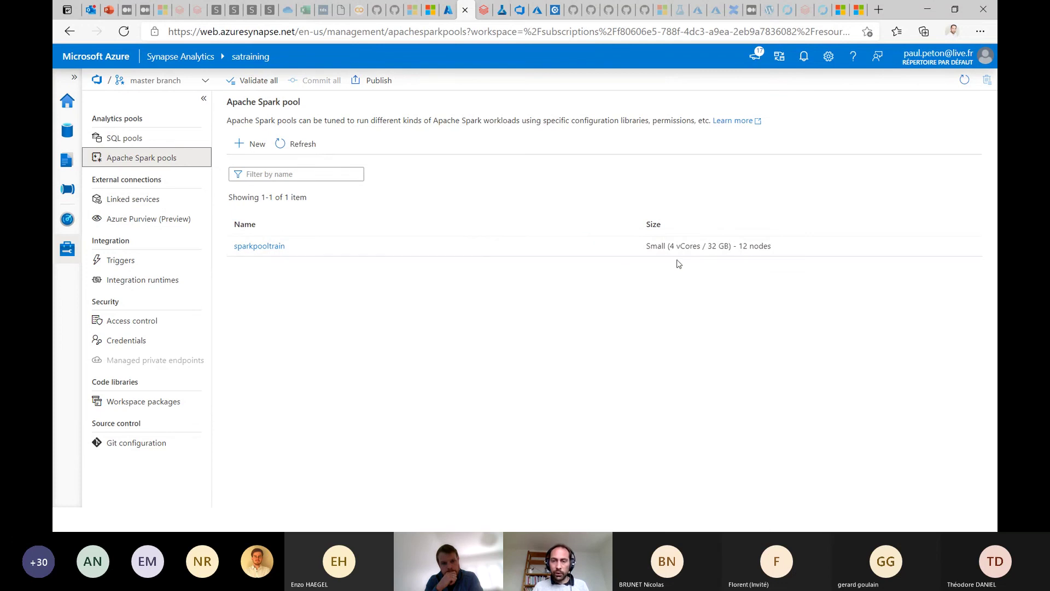
- Open the details of the sparkpooltrain Apache Spark pool, and close them again
click(272, 247)
click(648, 491)
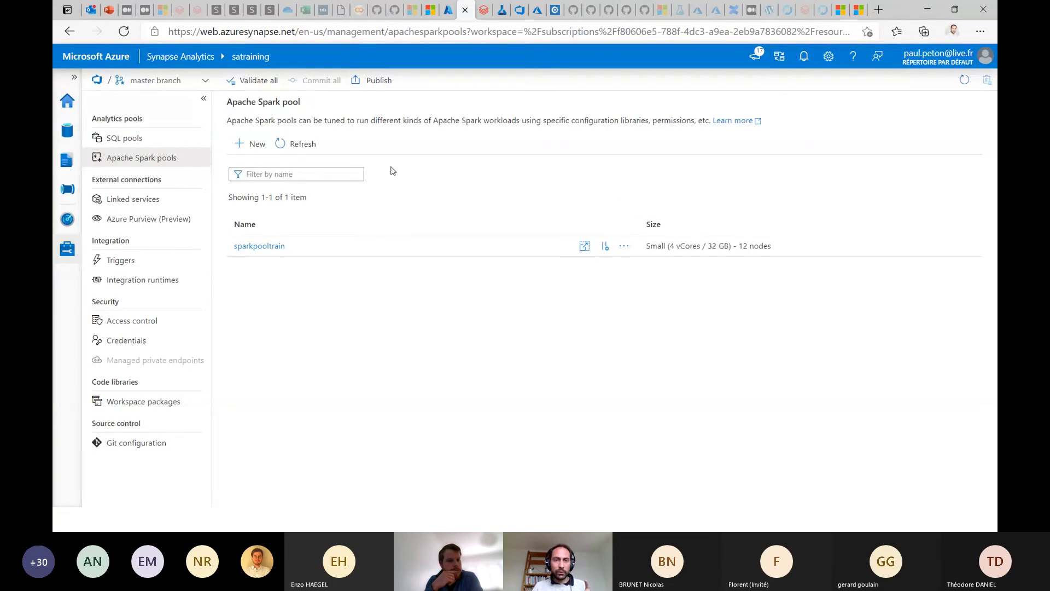
- Switch to Azure Databricks and view the editable configuration of small-cluster, leaving it without saving changes
click(483, 17)
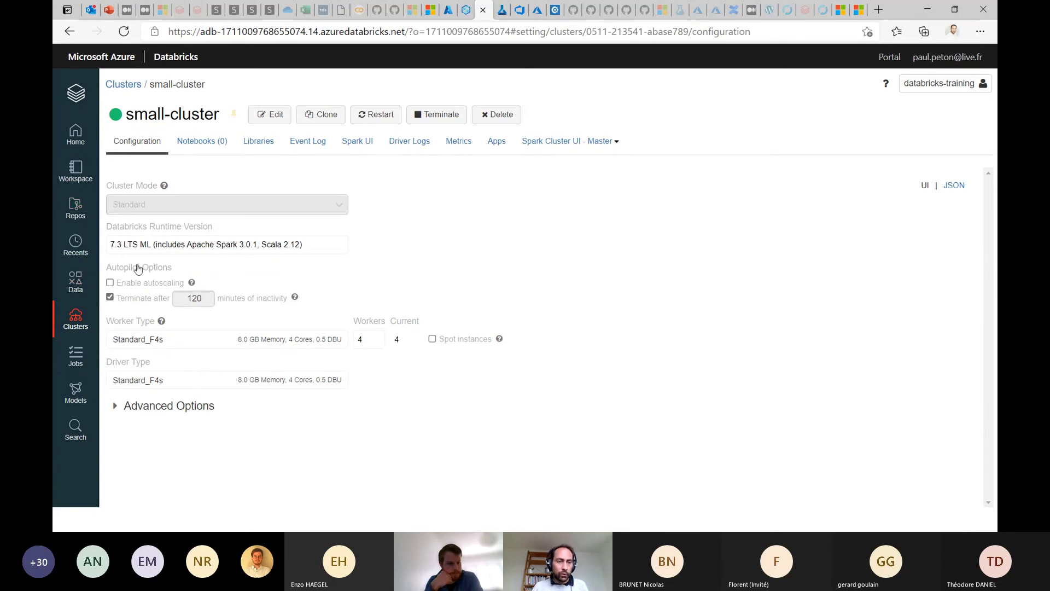
click(269, 114)
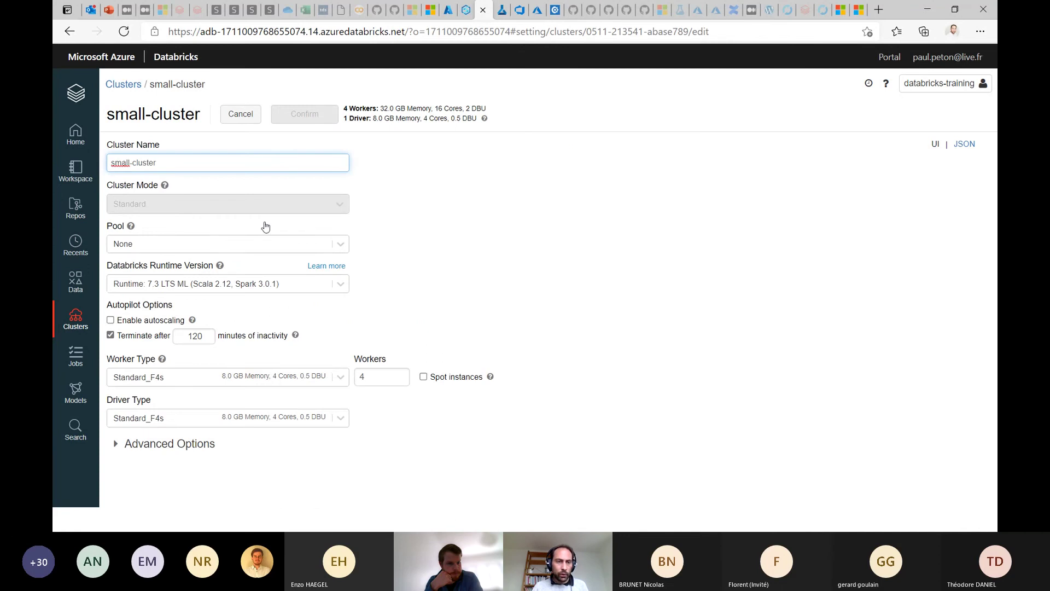
click(331, 212)
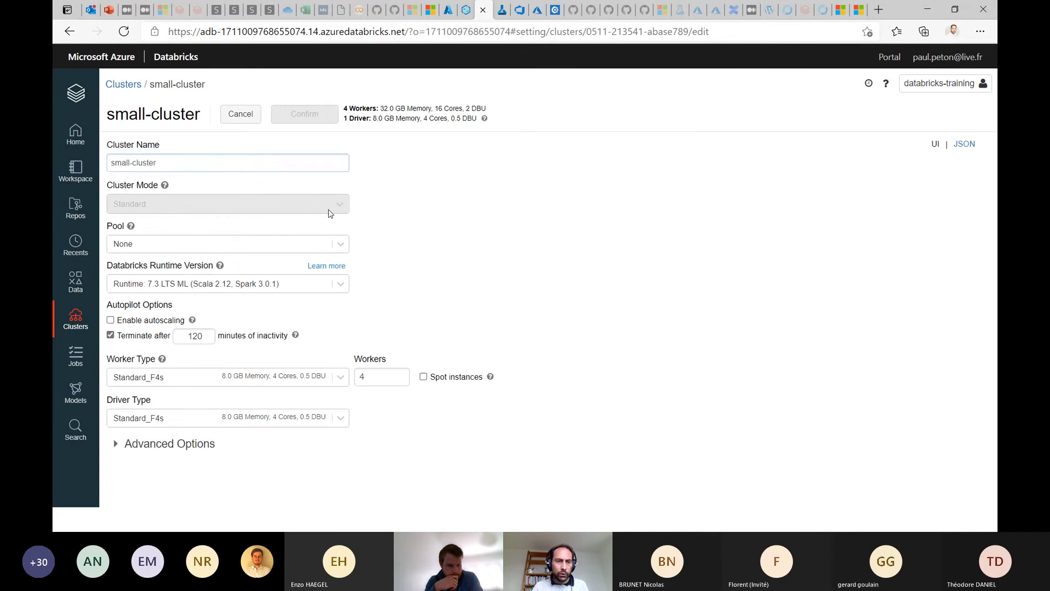
click(241, 113)
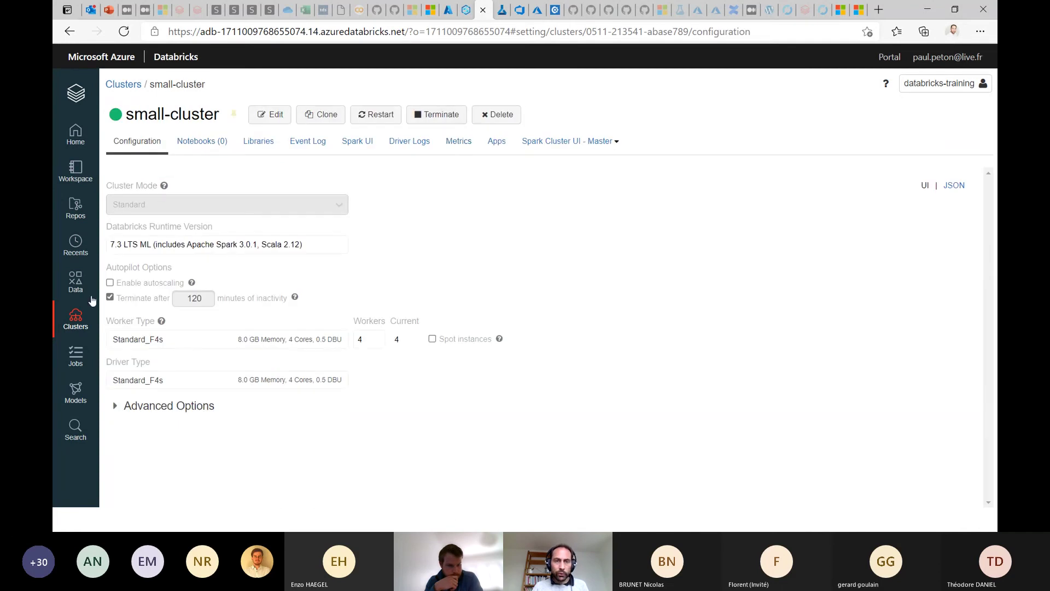
- Start a new cluster from the clusters list and set its cluster mode to Single Node
click(133, 87)
click(141, 143)
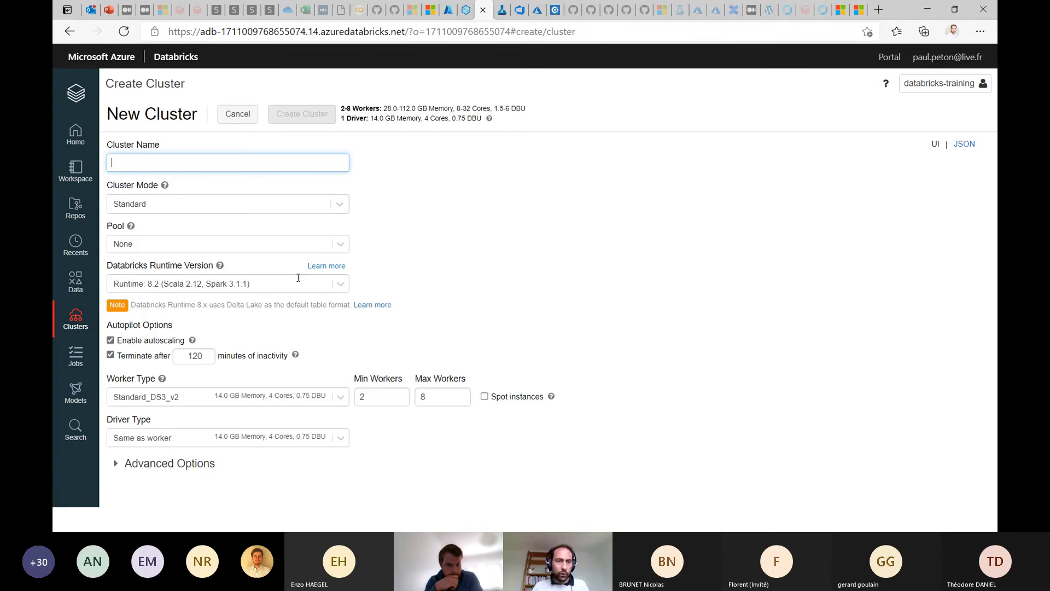
click(340, 205)
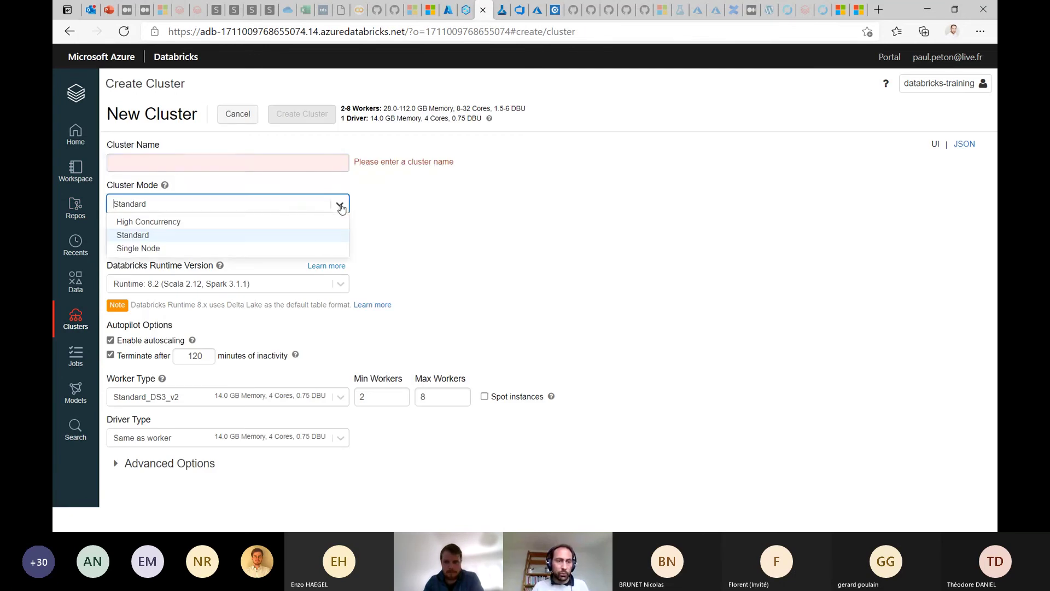
click(309, 249)
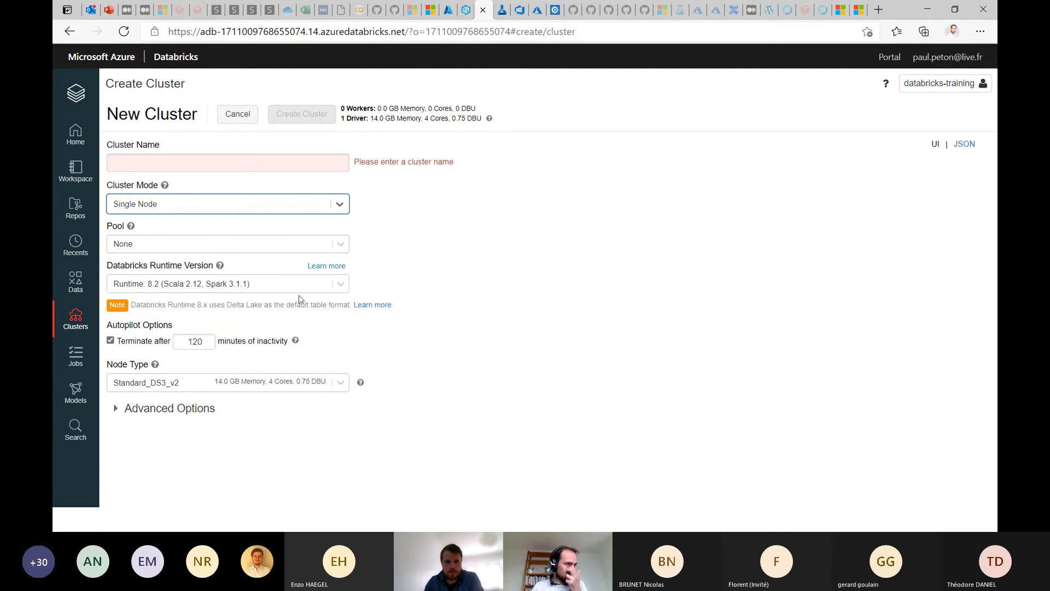
- Check the pool choices for the new cluster and turn off its automatic termination after inactivity
click(254, 245)
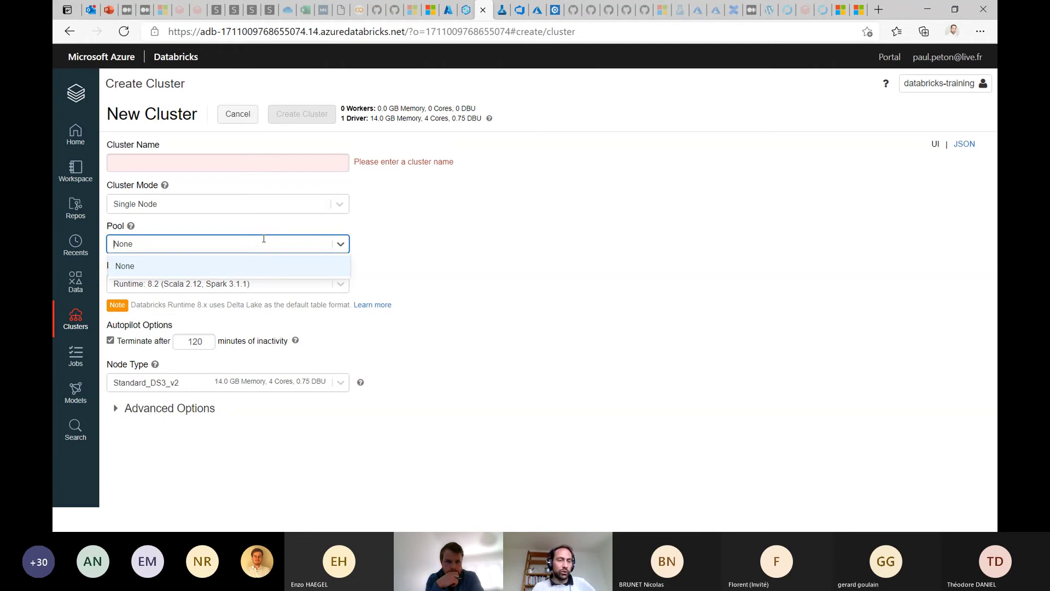
click(448, 248)
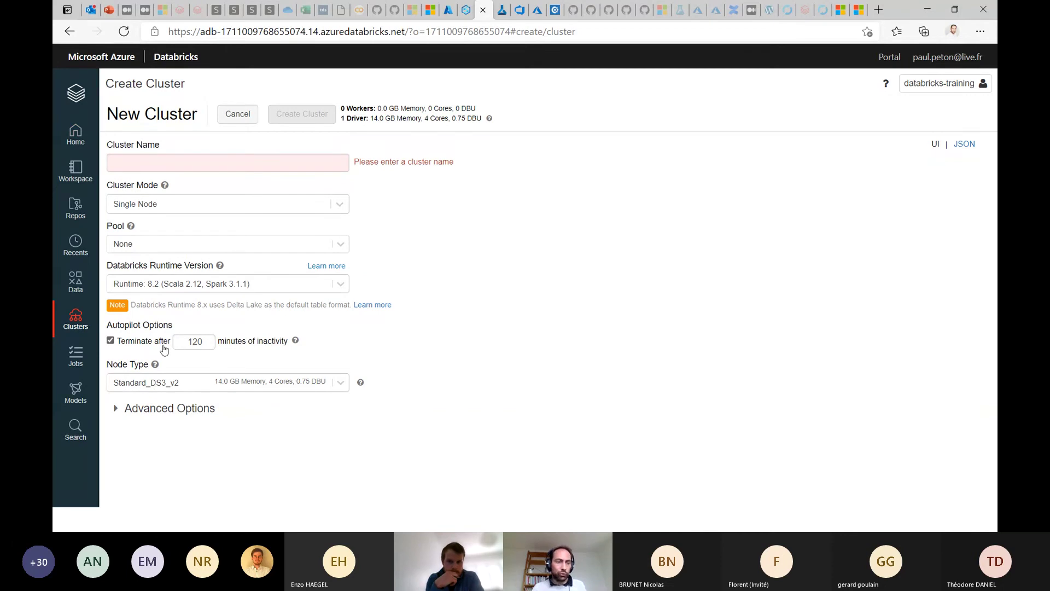
click(137, 343)
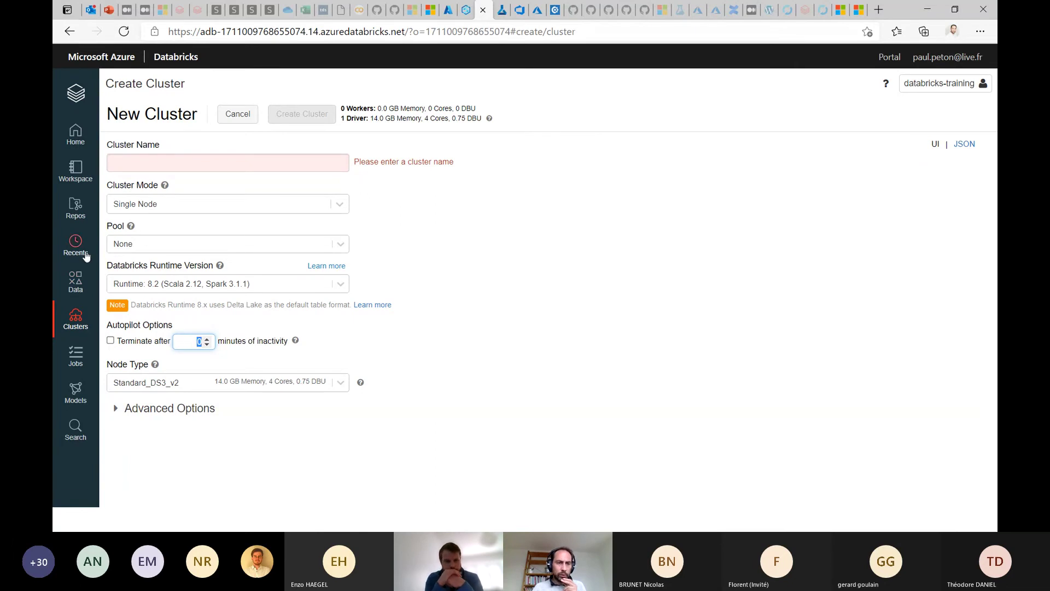
- Open the creation form for a new job, examine the cluster choices for its task, and return to the Databricks start page
click(76, 358)
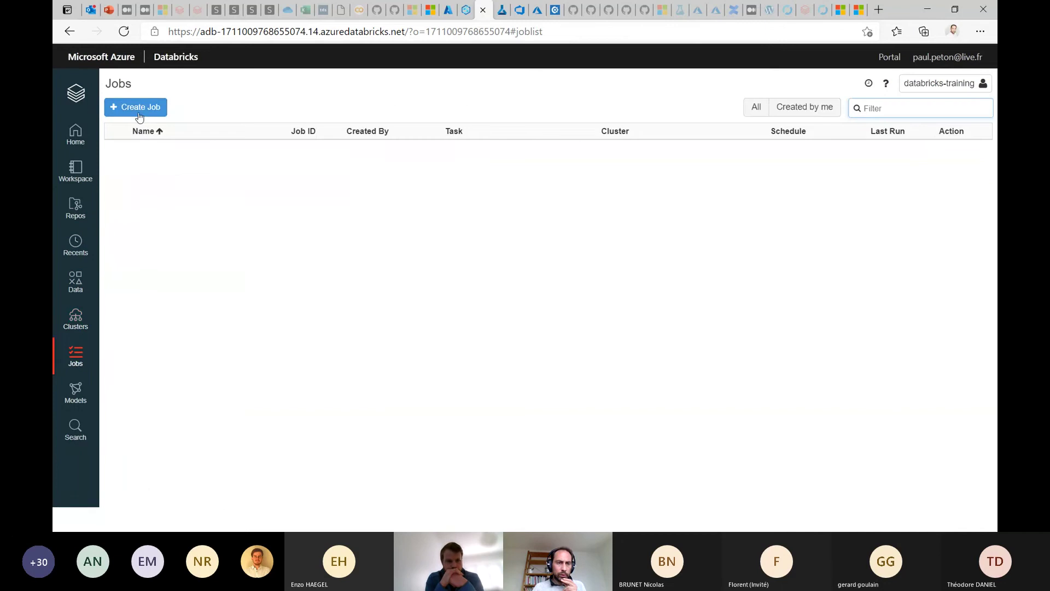
click(134, 106)
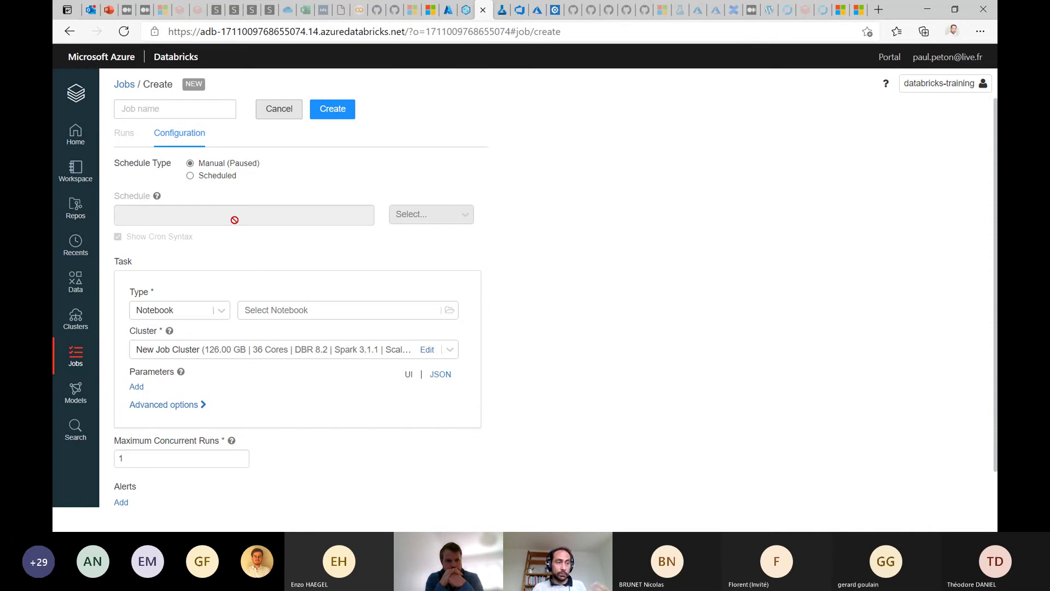
click(262, 351)
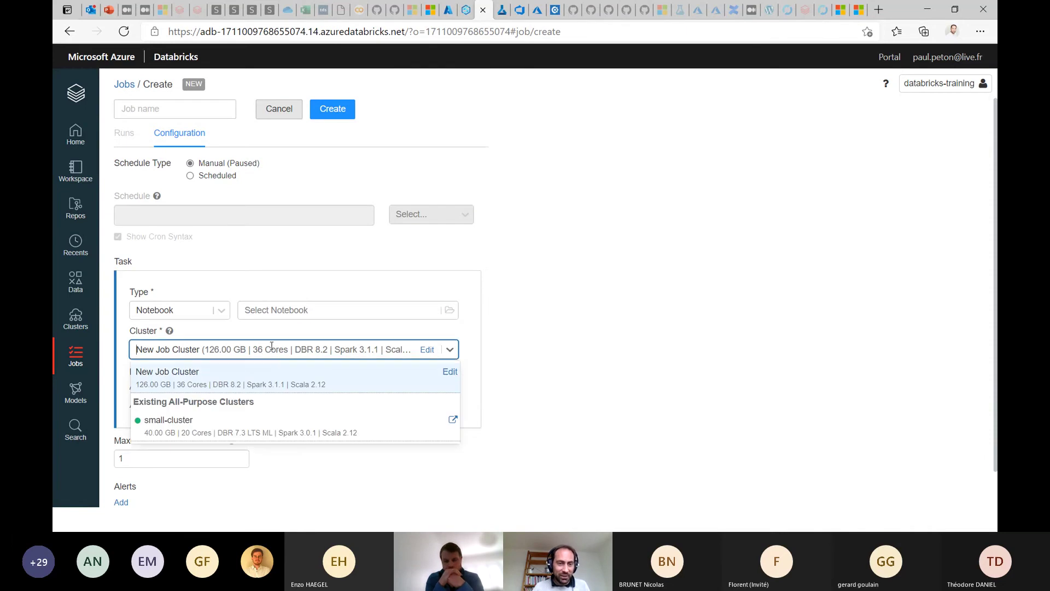
click(276, 356)
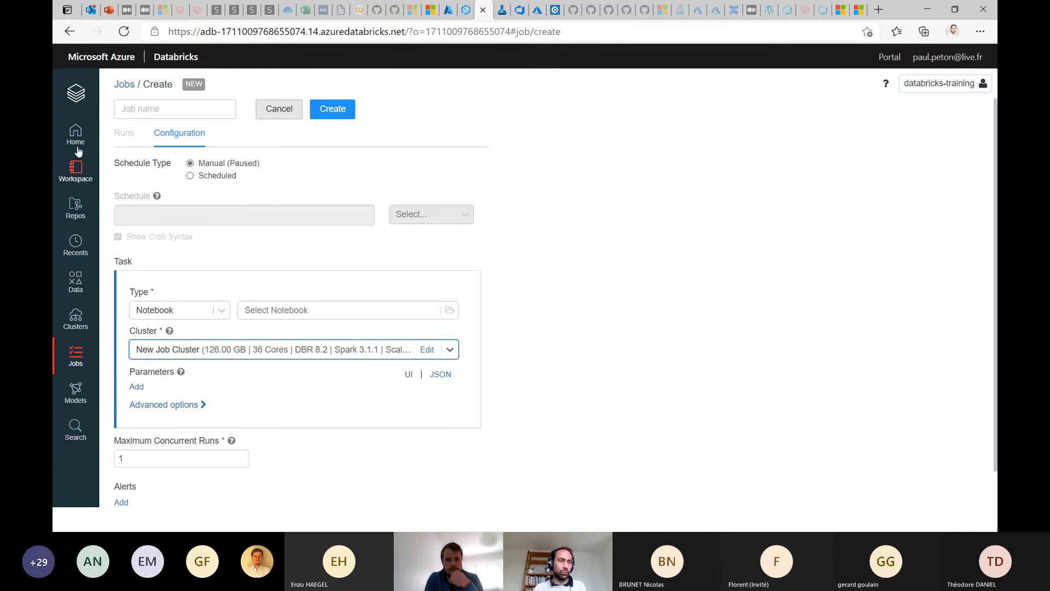
click(76, 93)
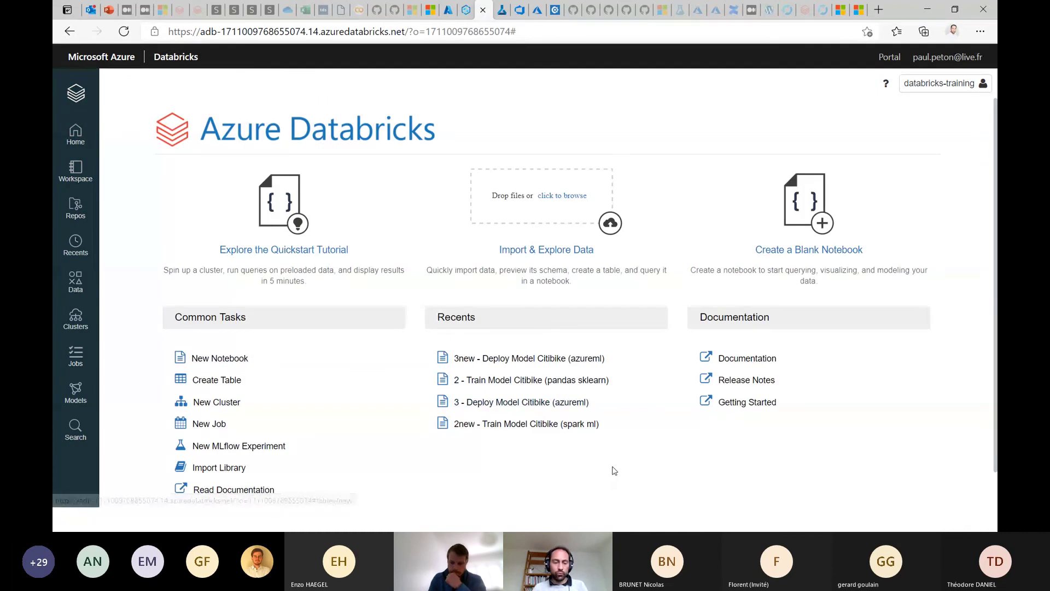
- Switch to the PowerPoint slide show at the architecture slide covering ingestion, storage, compute and expose
key(alt+Tab)
key(alt+shift+Tab)
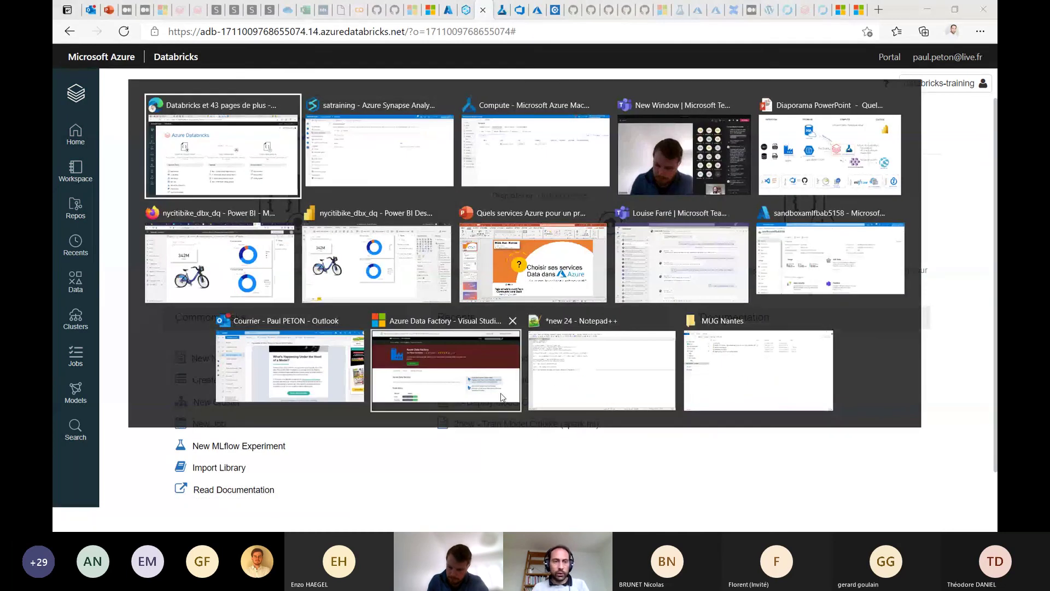
key(alt+Tab)
key(alt+Tab)
key(alt+Tab)
key(alt+Tab)
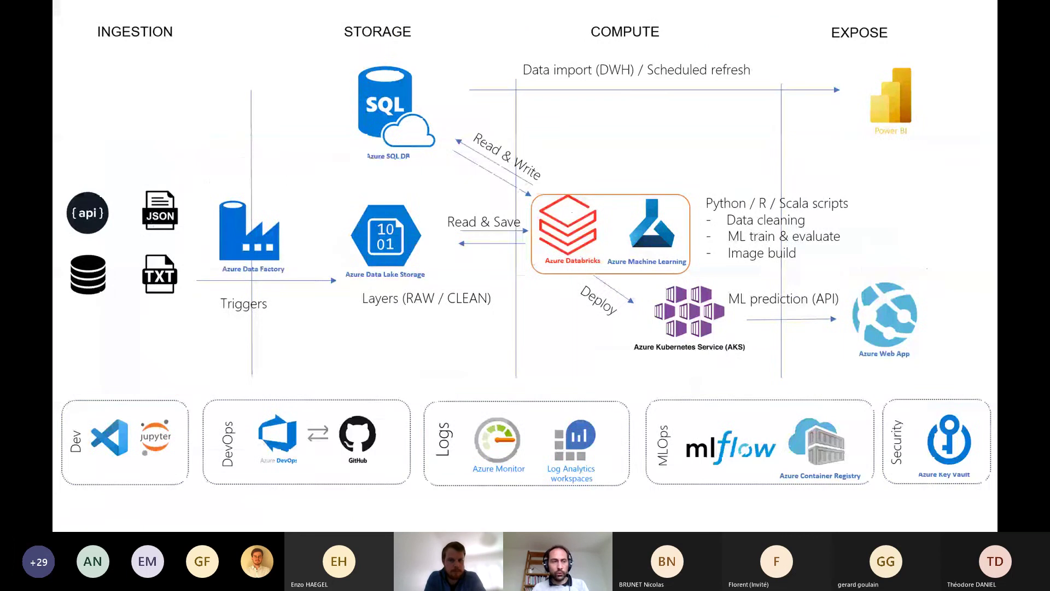